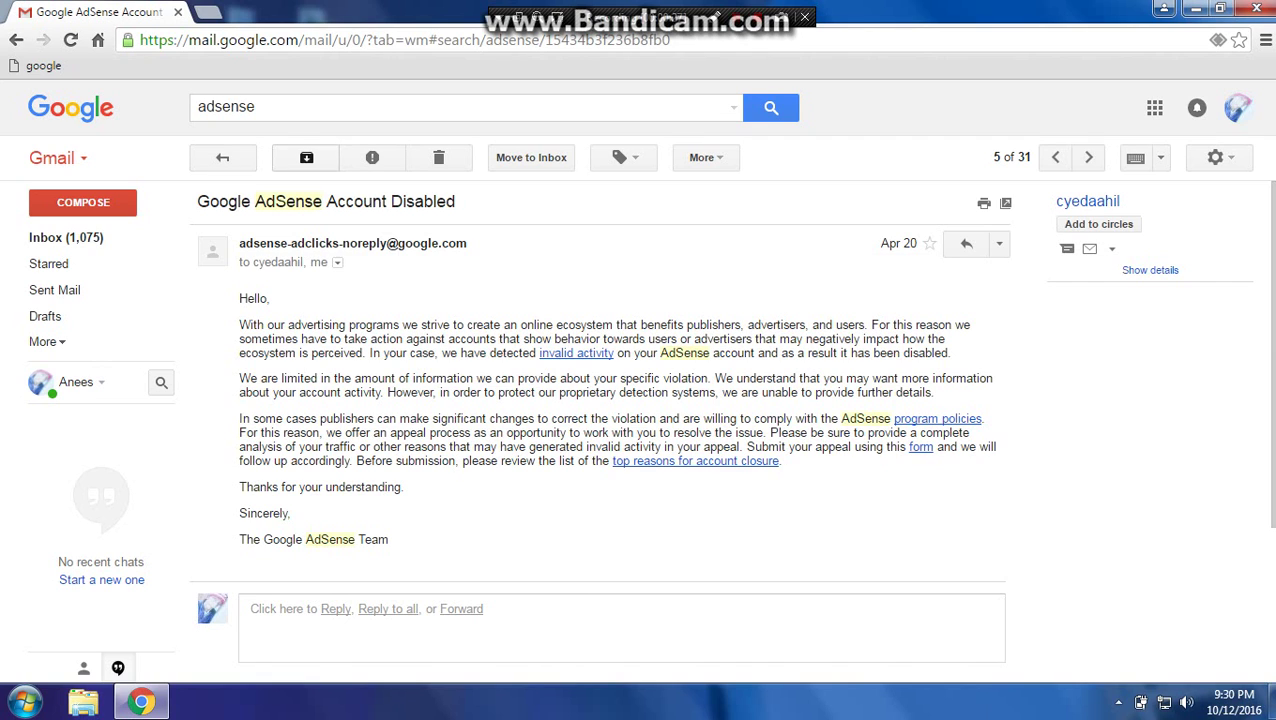
Open a new blank browser tab beside the AdSense Account Disabled email.
key("ctrl+t")
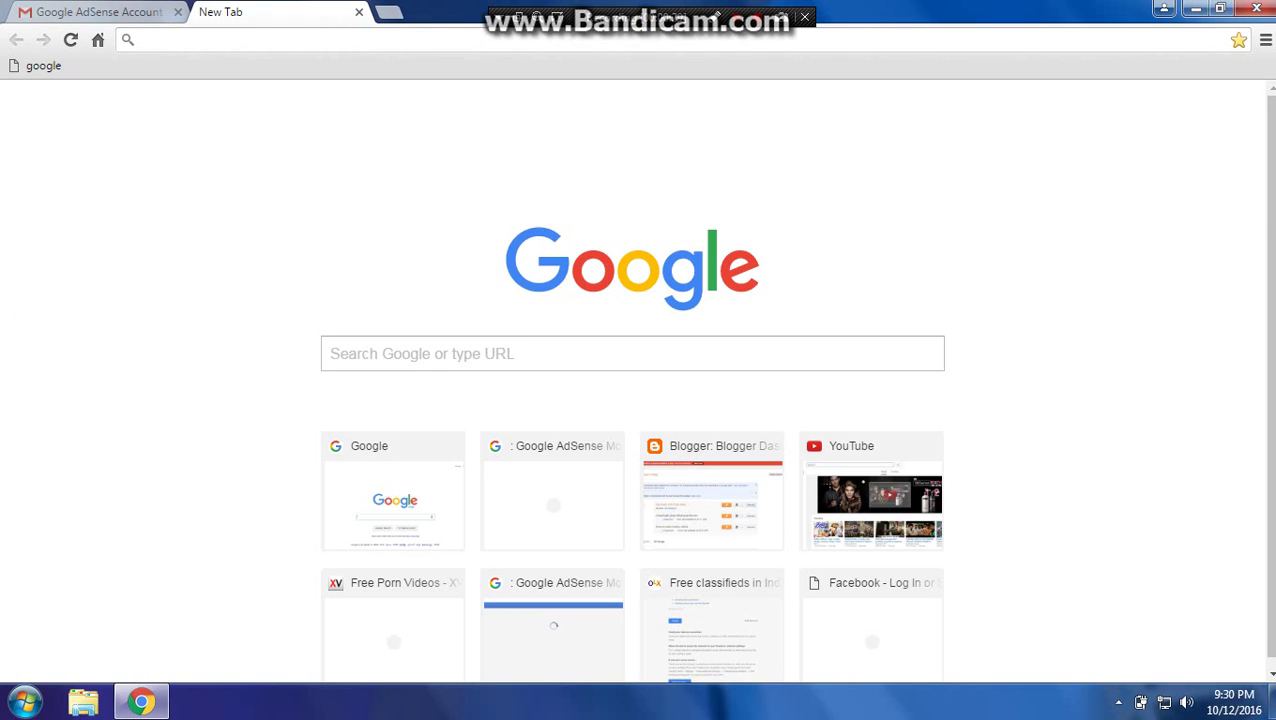
Search google.co.in for 'adsense', open the Google AdSense login result, then return to the Gmail email.
type("google.co.in")
key("Return")
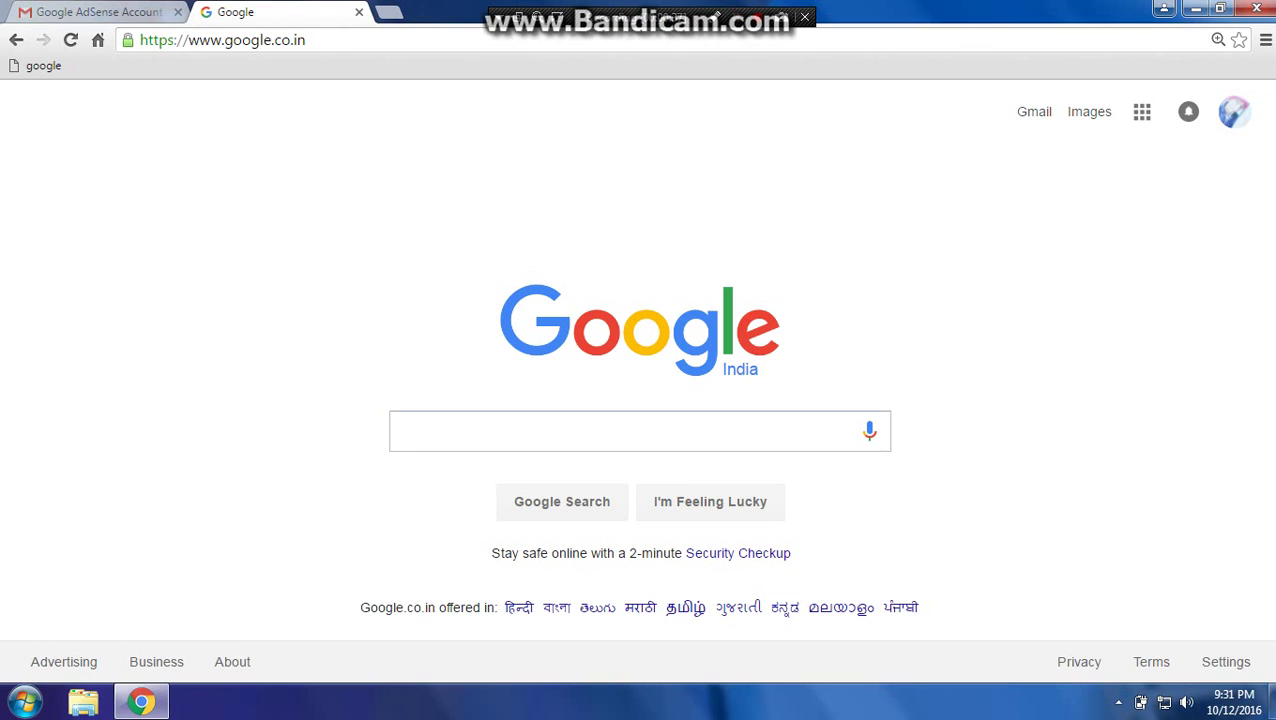
type("adsense")
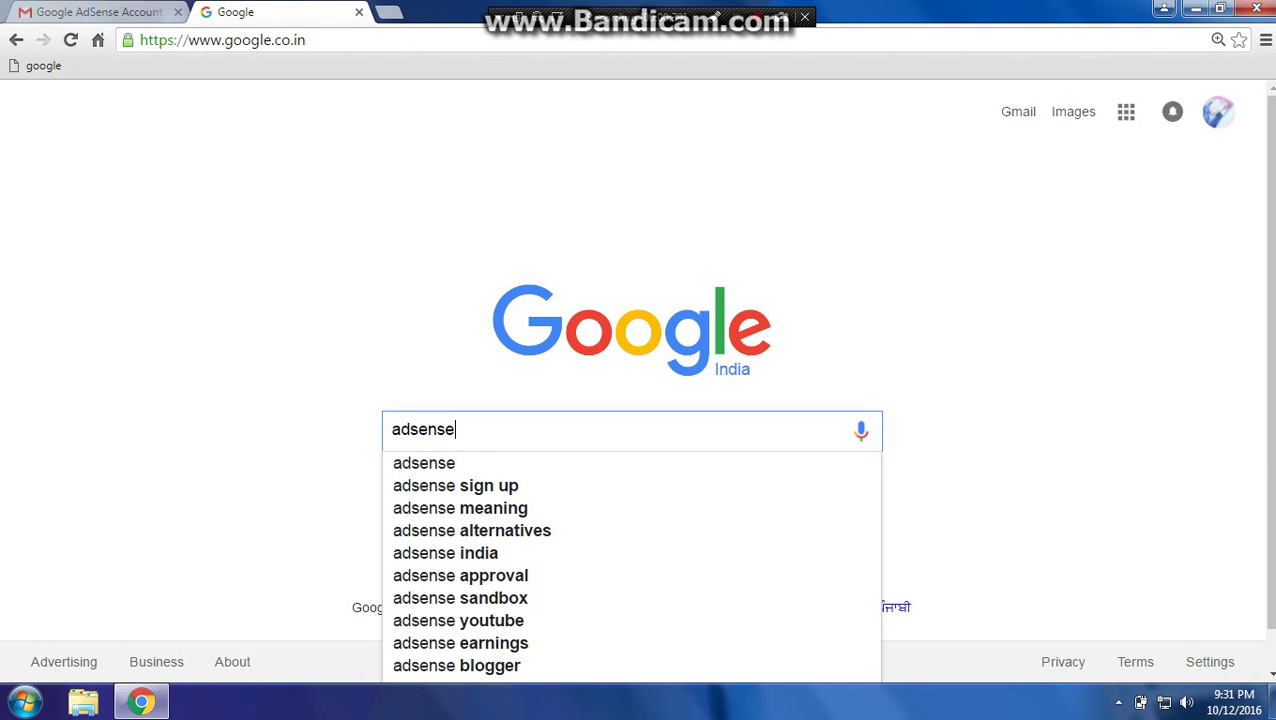
key("Return")
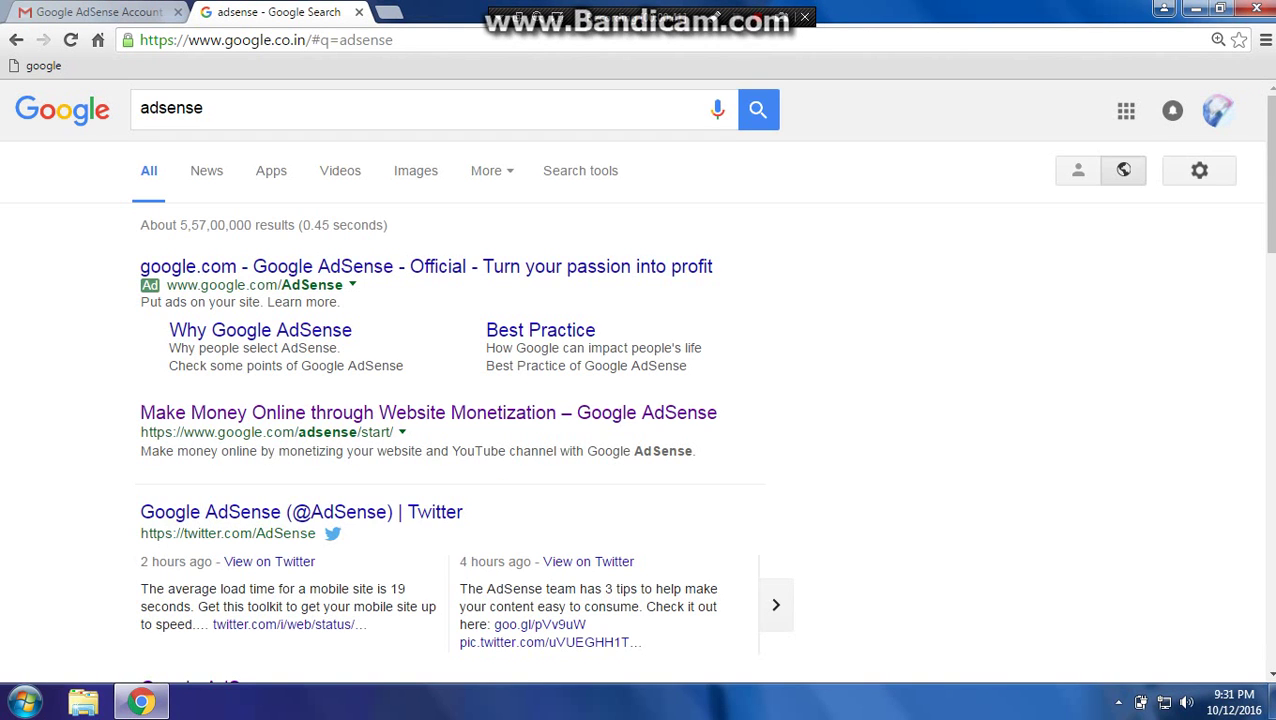
scroll(638, 380, "down", 2)
left_click(210, 506)
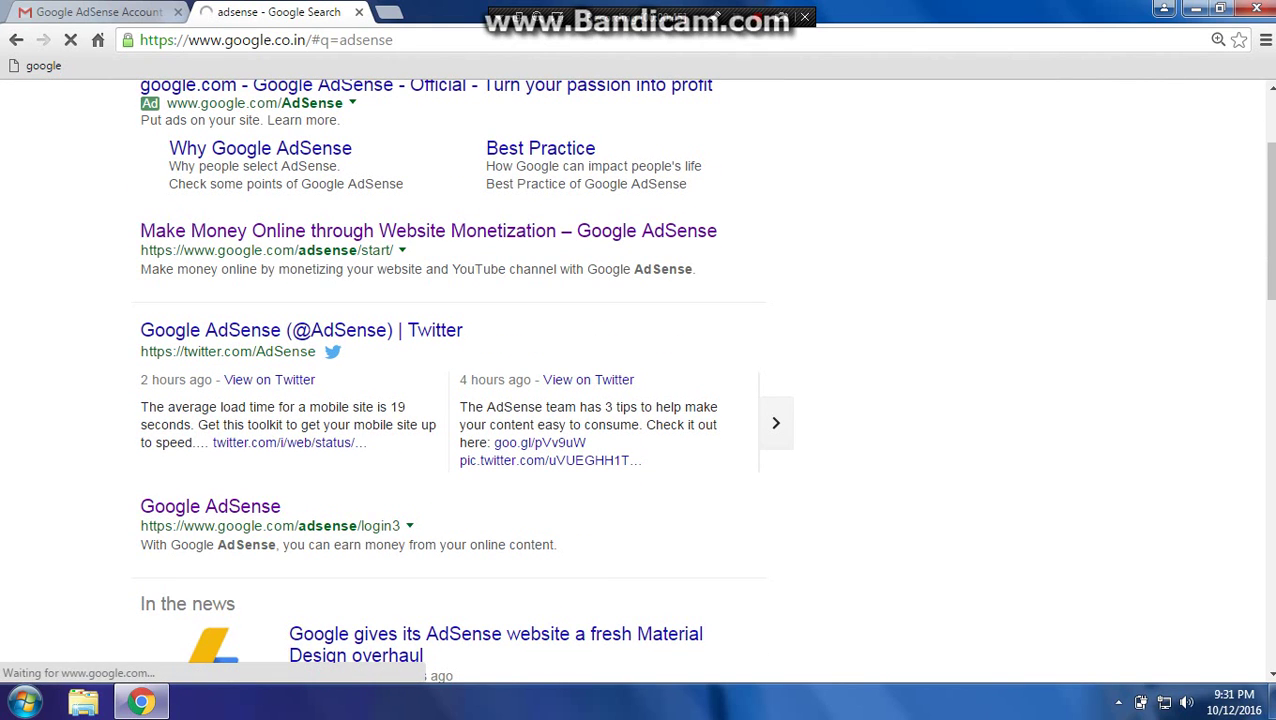
key("ctrl+shift+Tab")
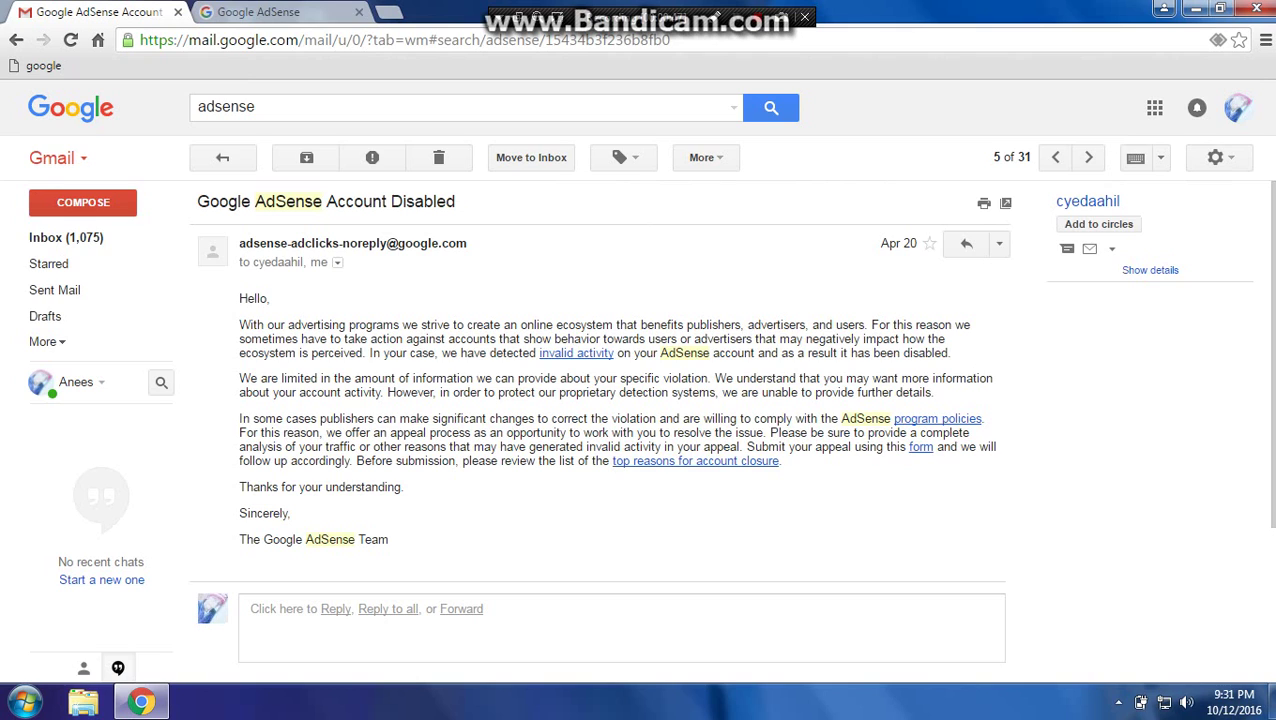
Review the Account Disabled notice on AdSense, then go back to Gmail and open a third tab.
key("ctrl+Tab")
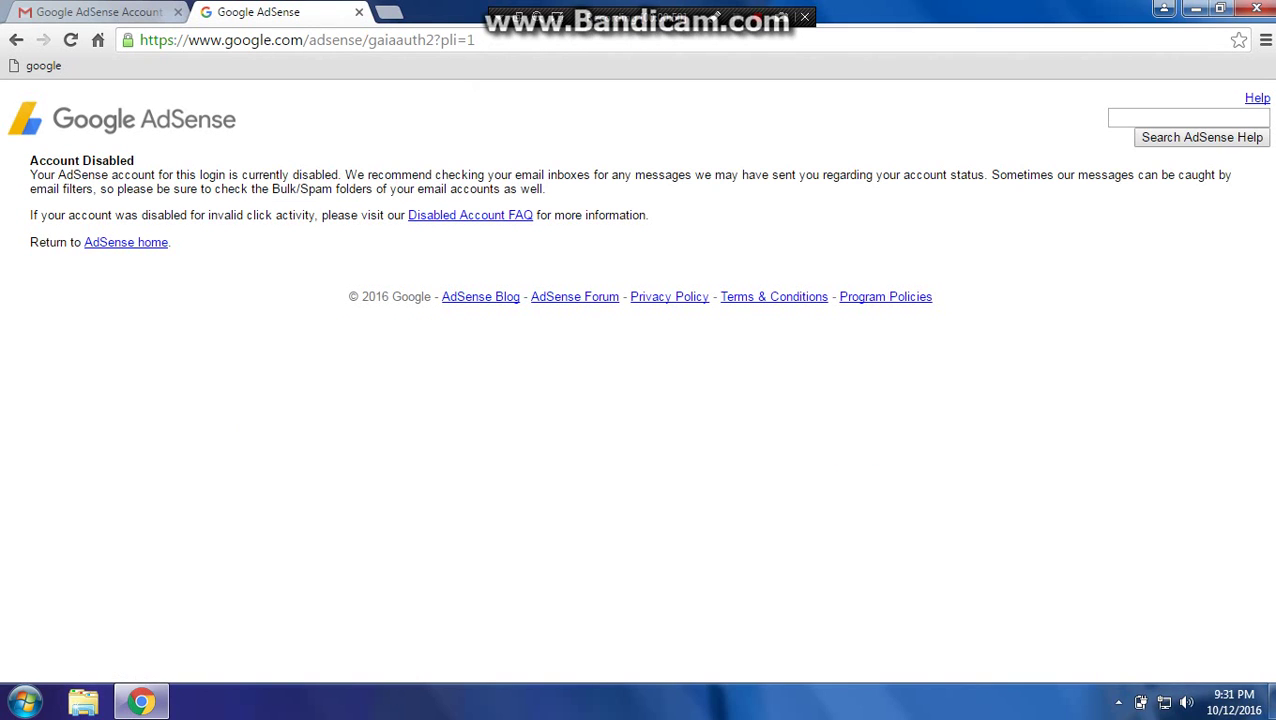
left_click_drag(10, 100, 65, 150)
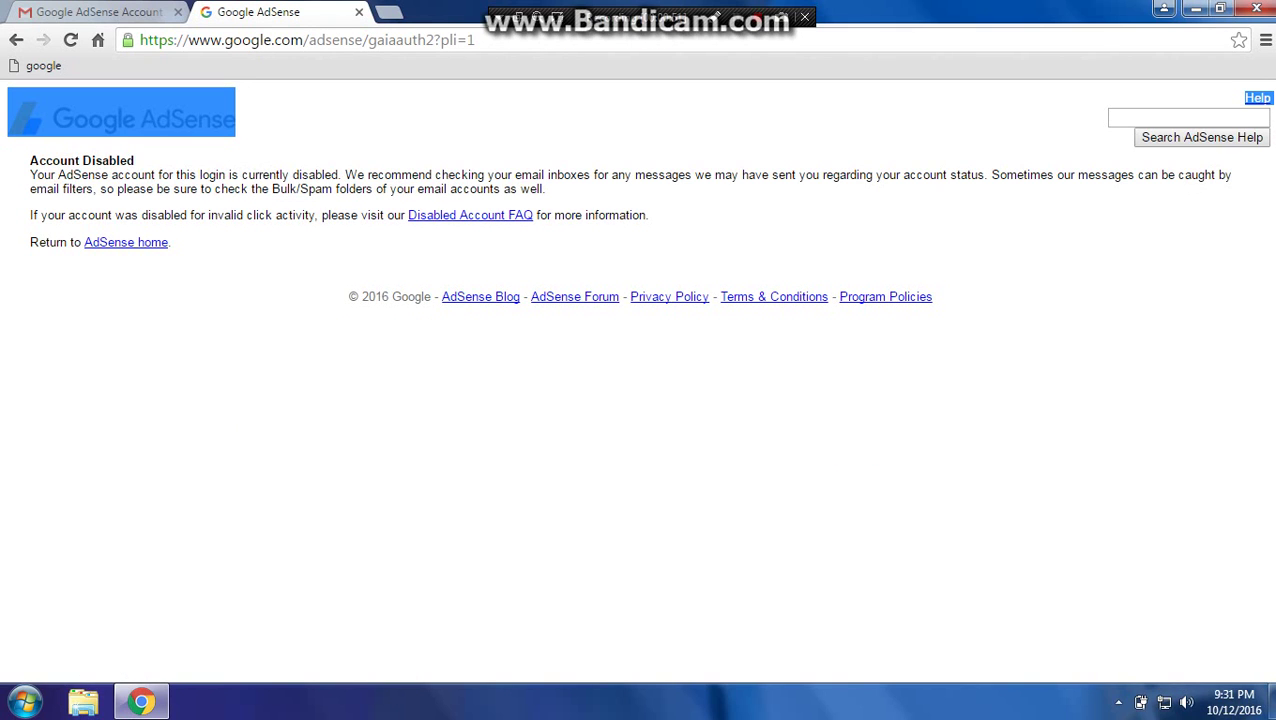
left_click_drag(176, 248, 29, 158)
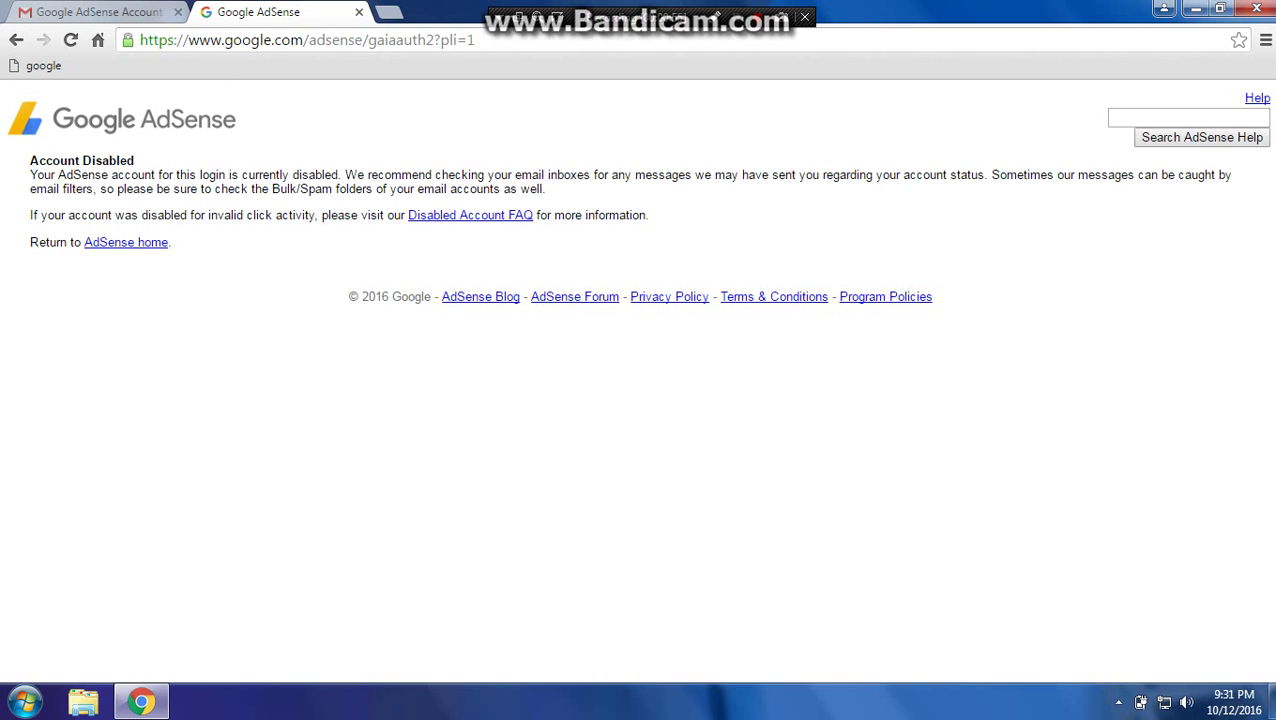
left_click(98, 12)
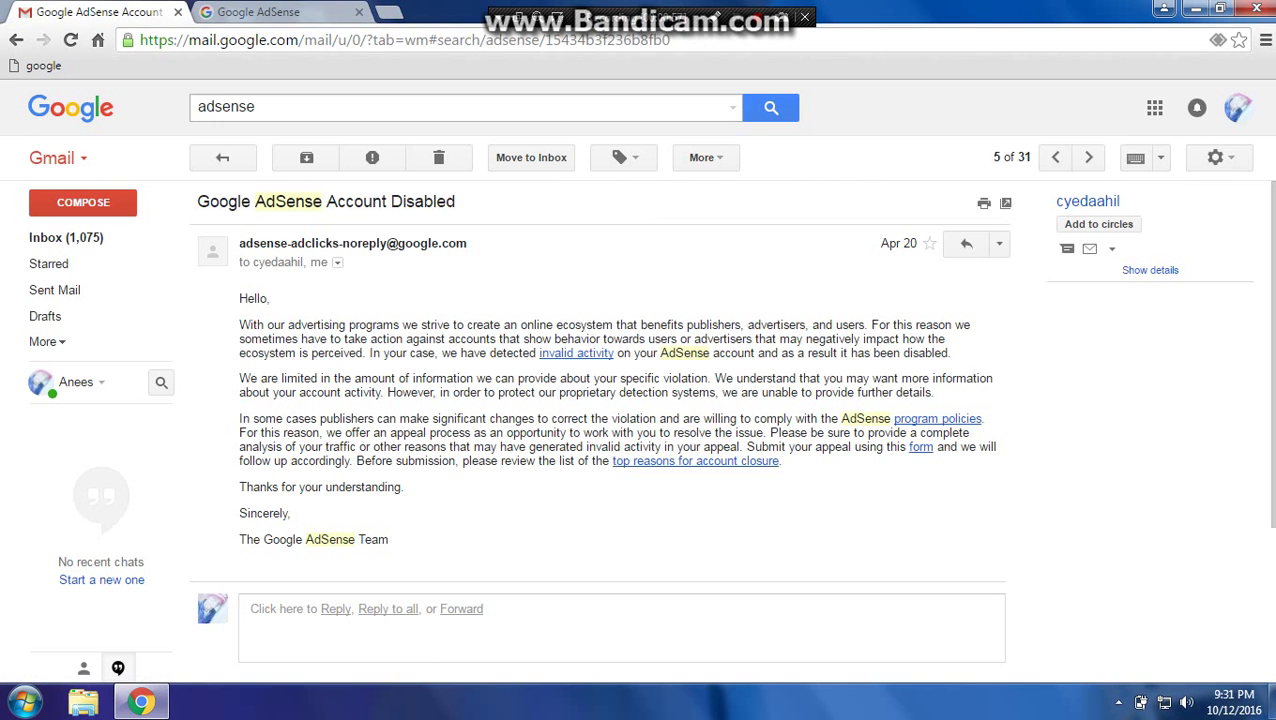
key("ctrl+t")
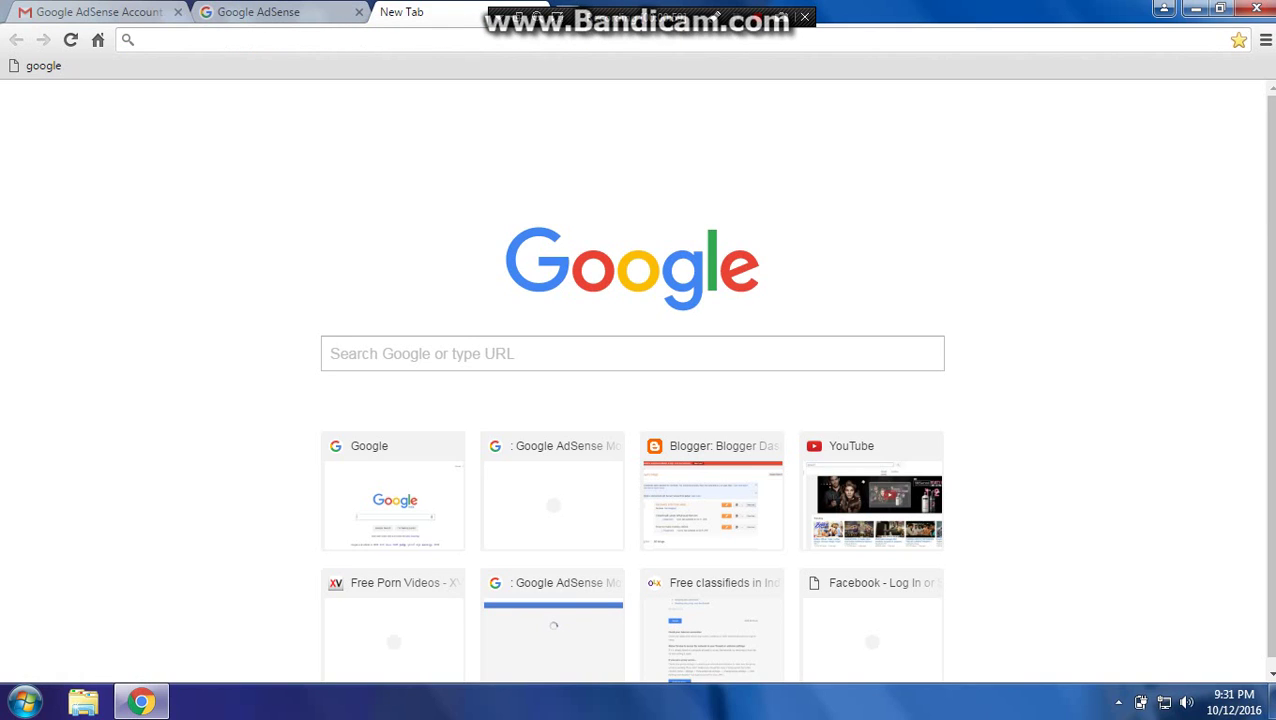
Search Google for 'invalid disable apeal' and open the 'Invalid Activity Appeal - AdSense Help' result.
type("g")
key("Return")
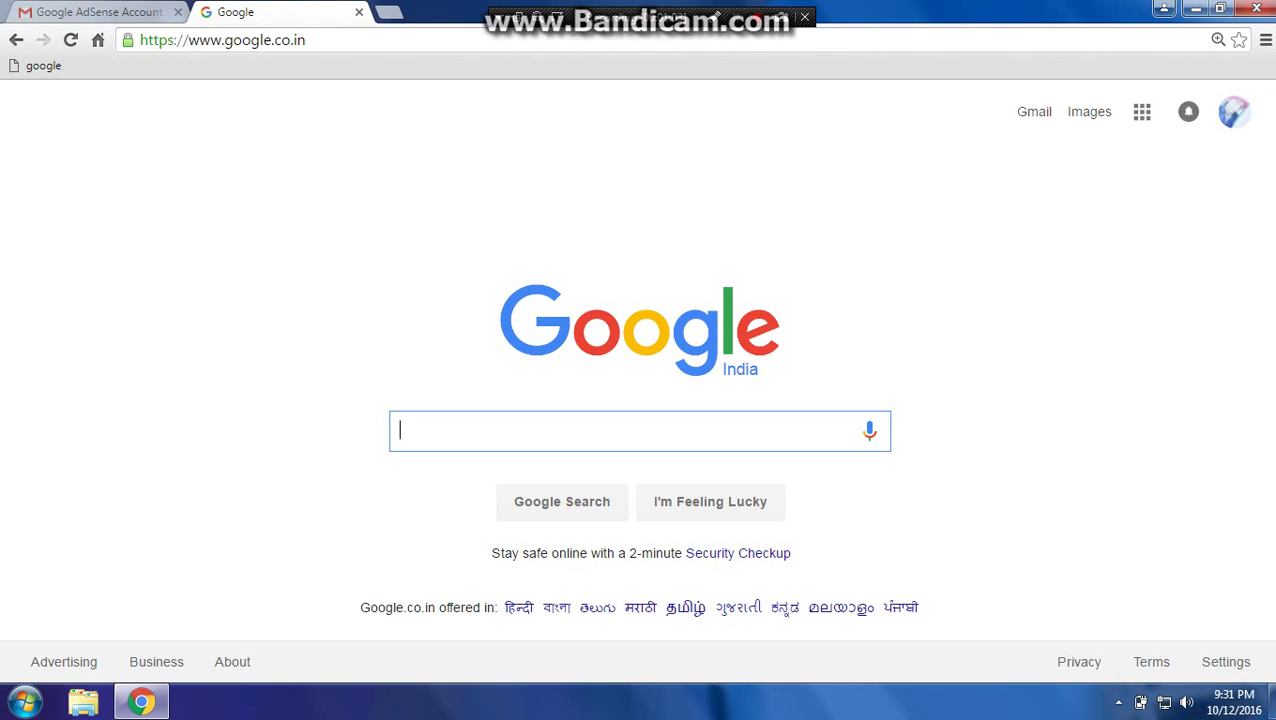
type("disable a")
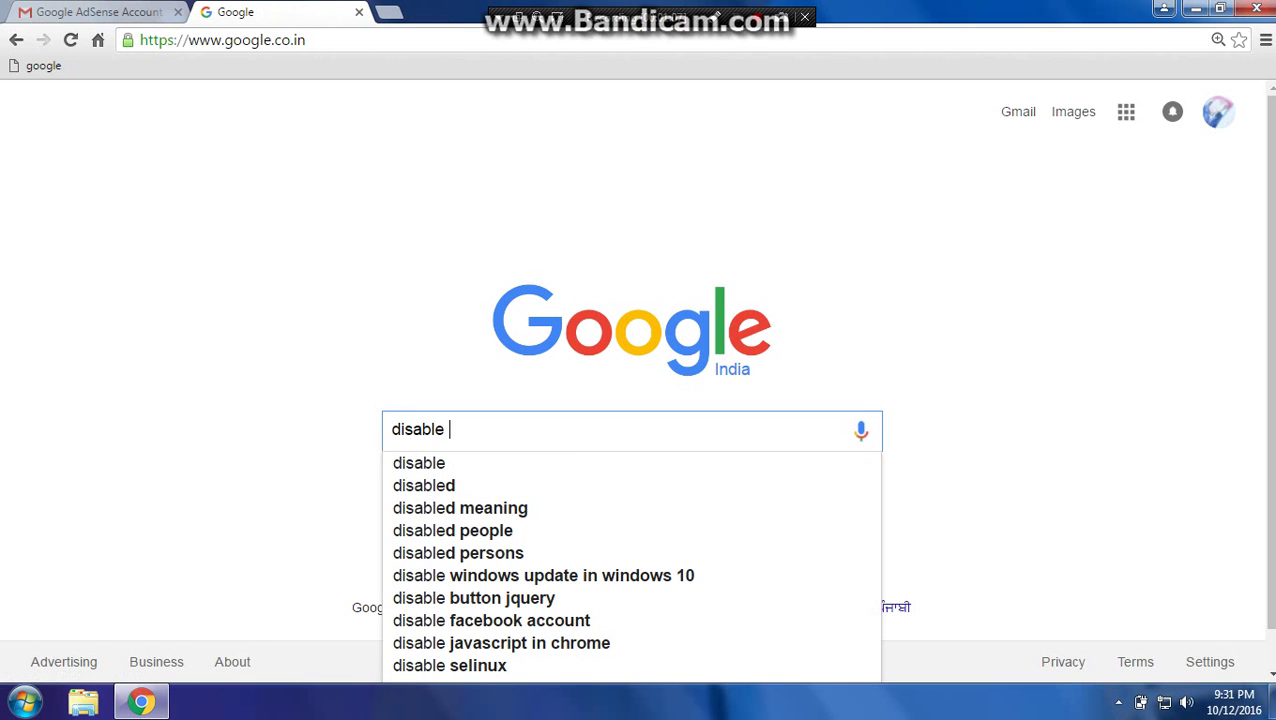
type("peal")
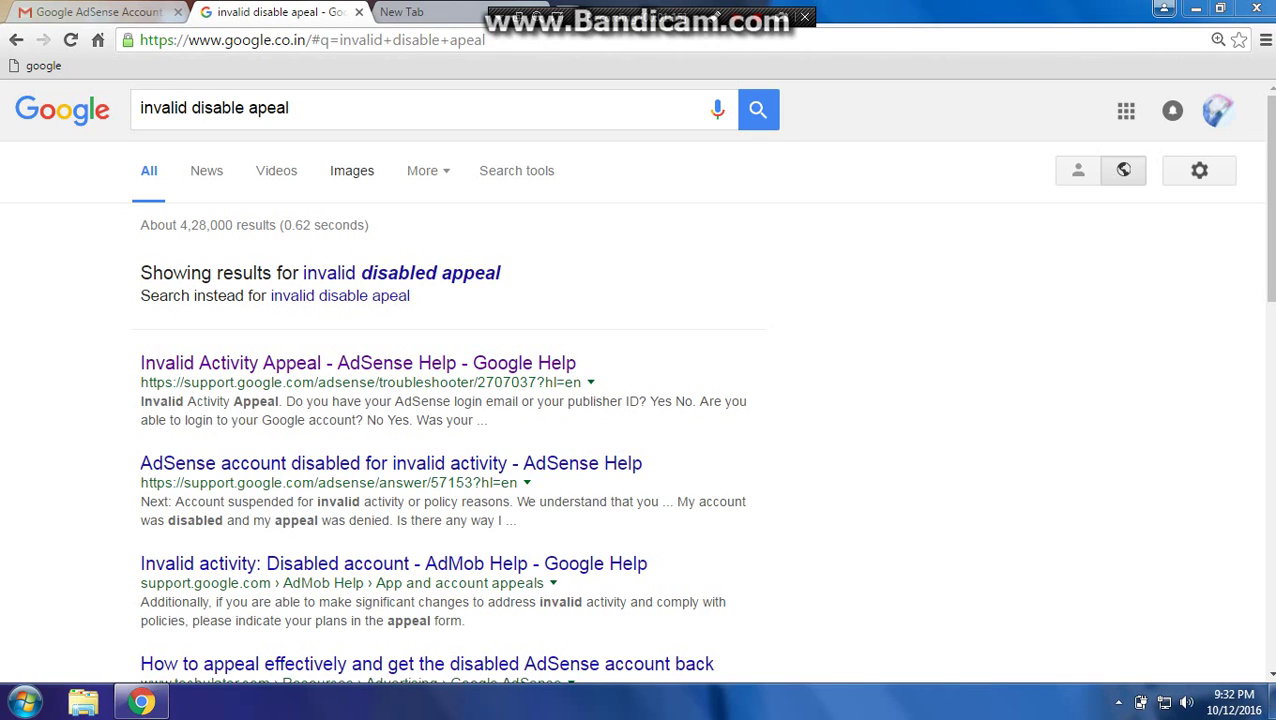
left_click_drag(289, 108, 140, 108)
left_click(289, 108)
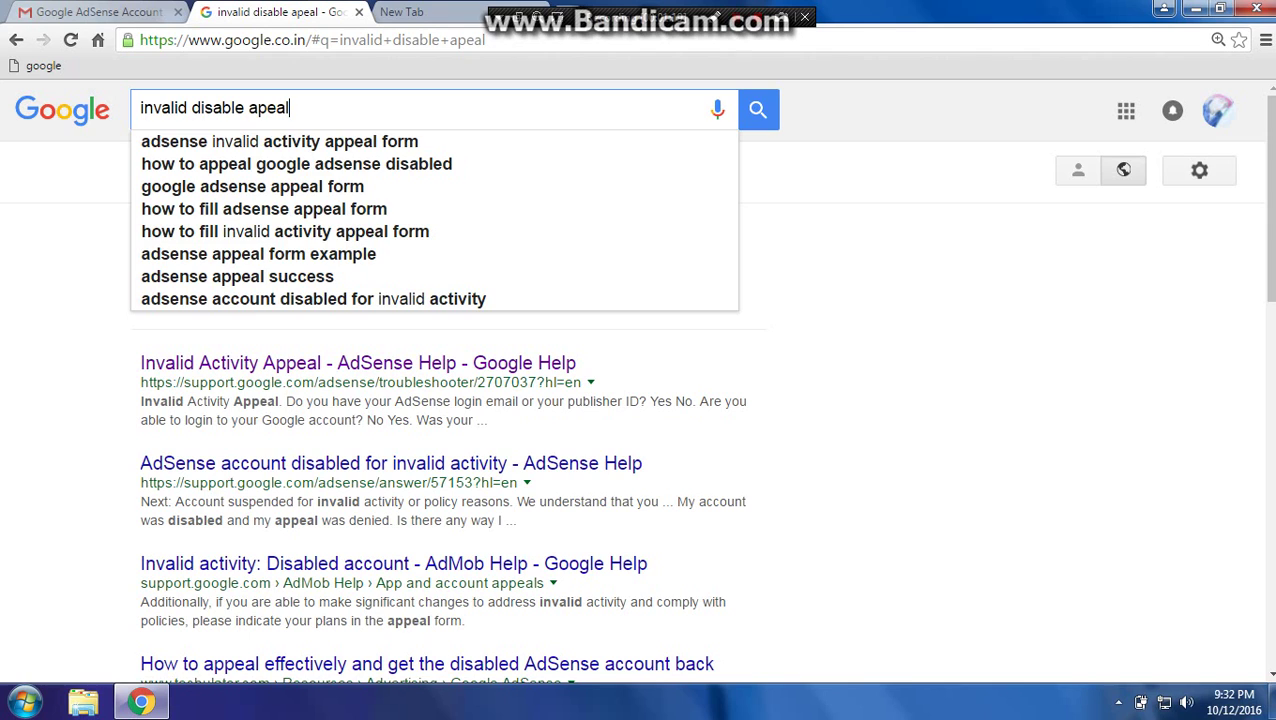
key("Escape")
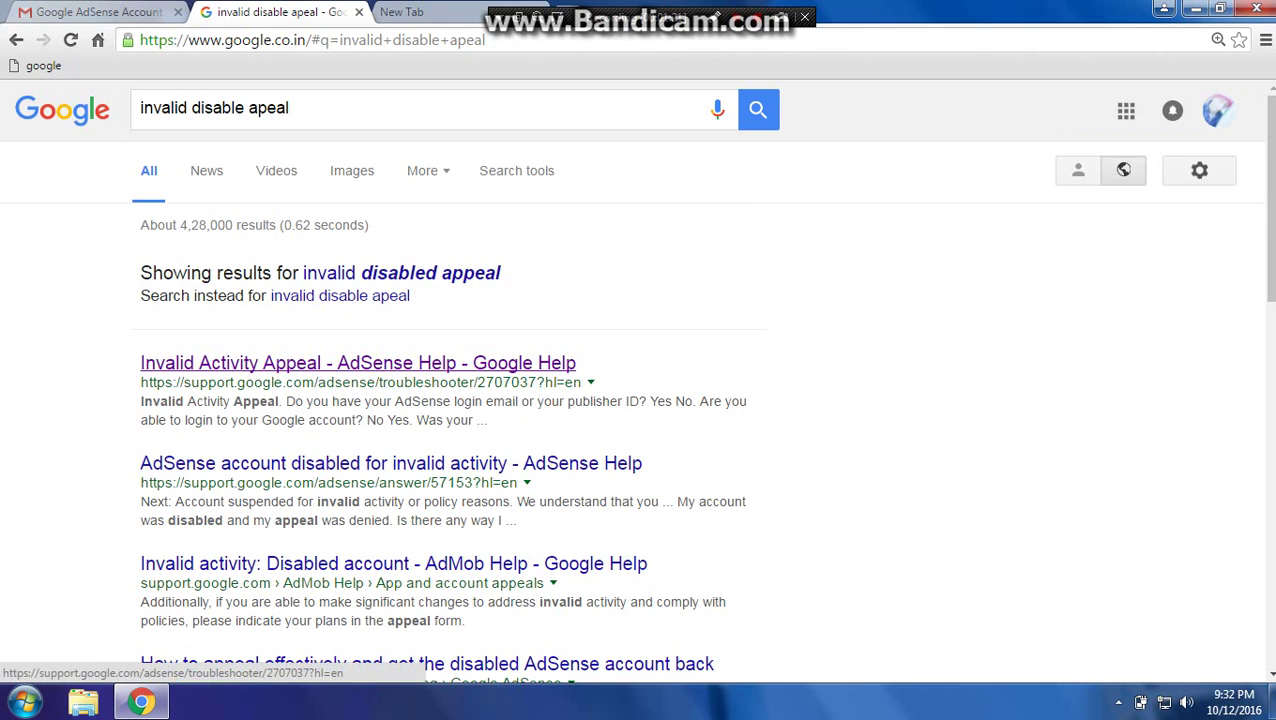
left_click(358, 363)
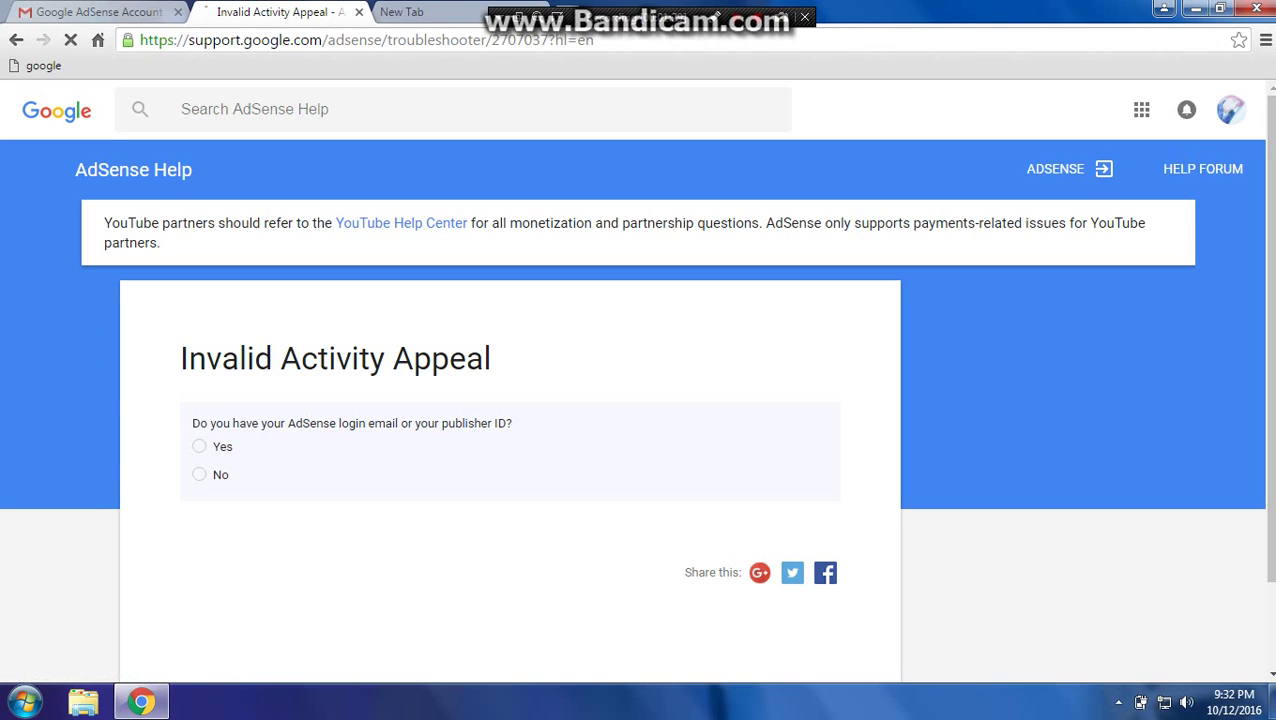
Answer Yes to having a publisher ID and No to Google account login, then open the appeal form.
left_click(199, 446)
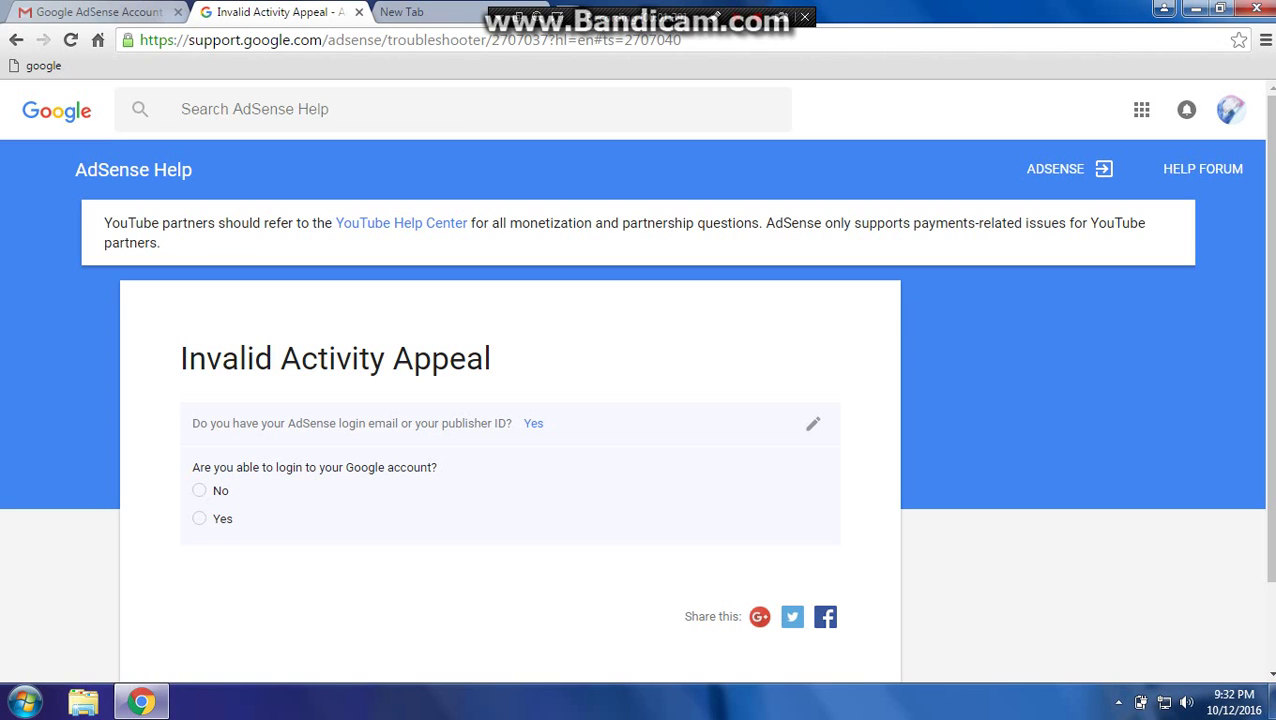
left_click(199, 490)
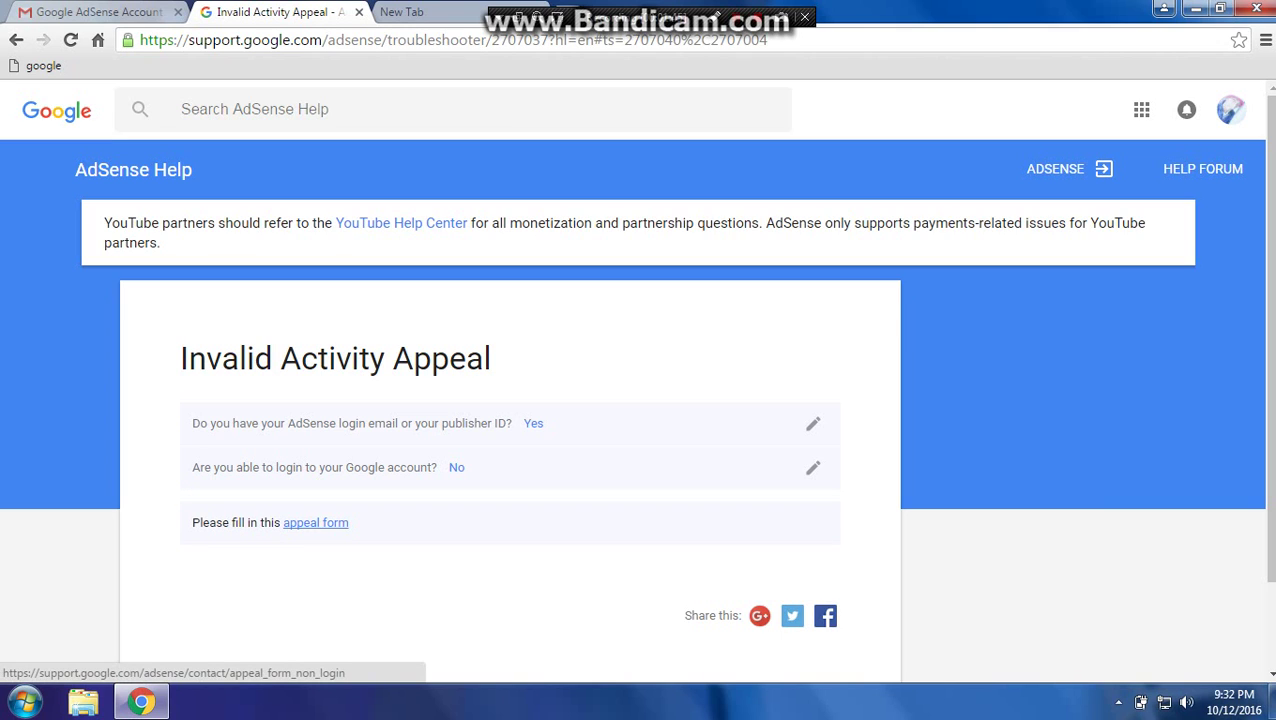
left_click(315, 522)
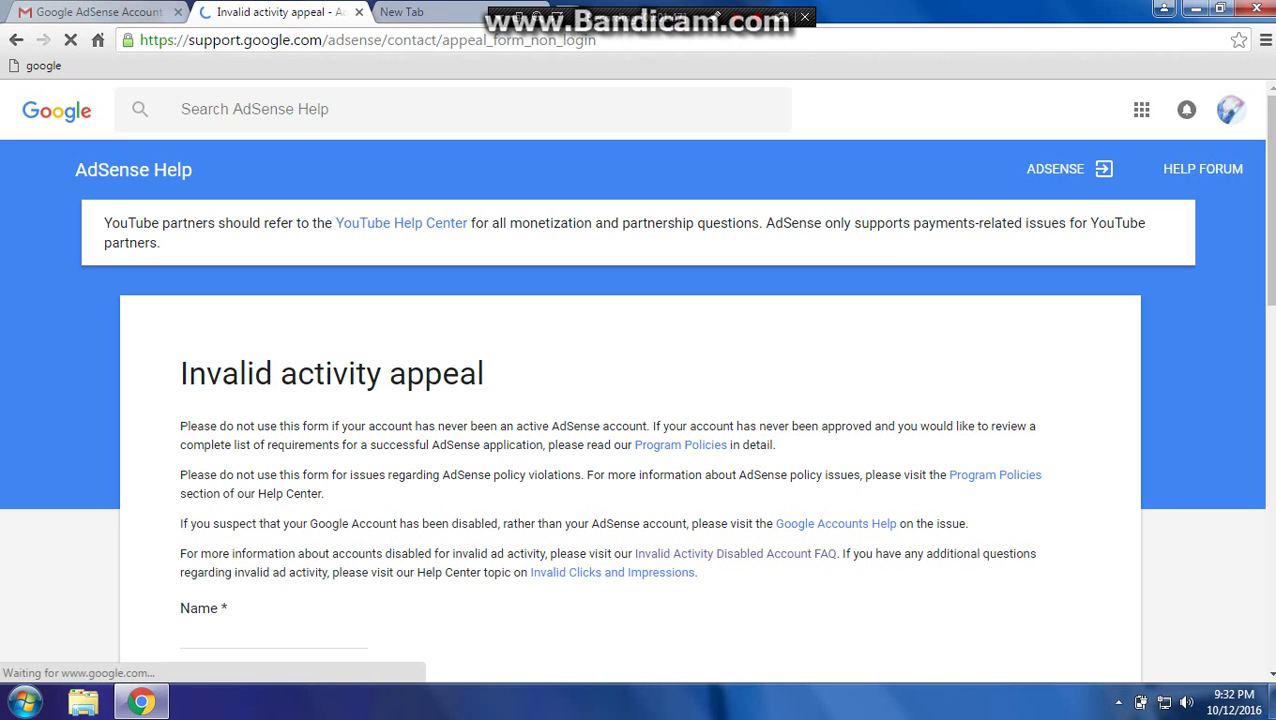
Enter the applicant's full name in the appeal form's Name field, then switch to the blank tab.
scroll(638, 380, "down", 1)
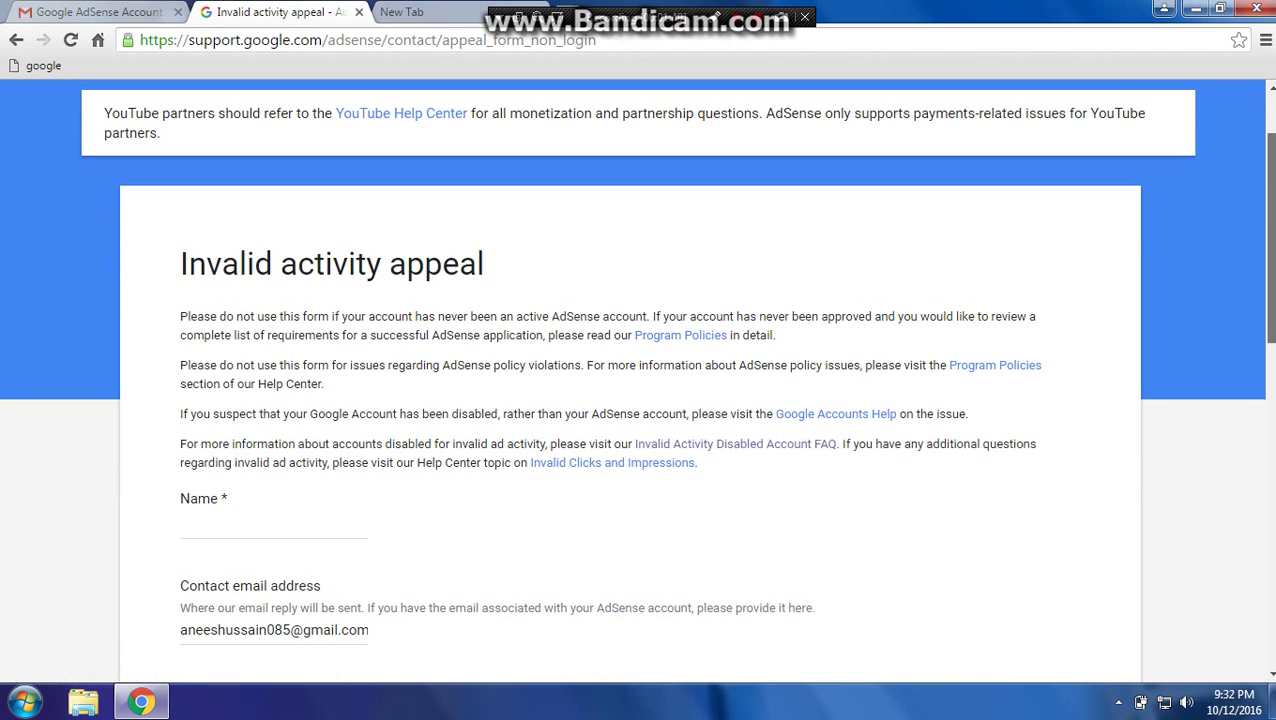
left_click(182, 511)
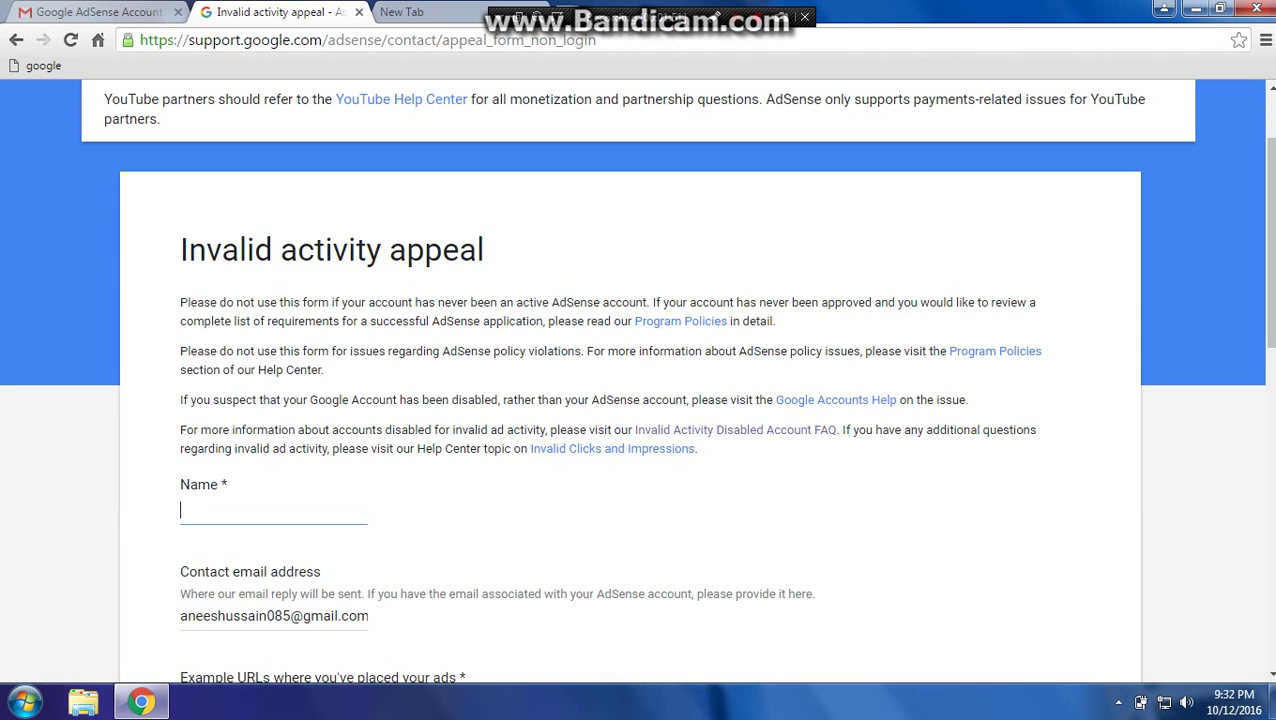
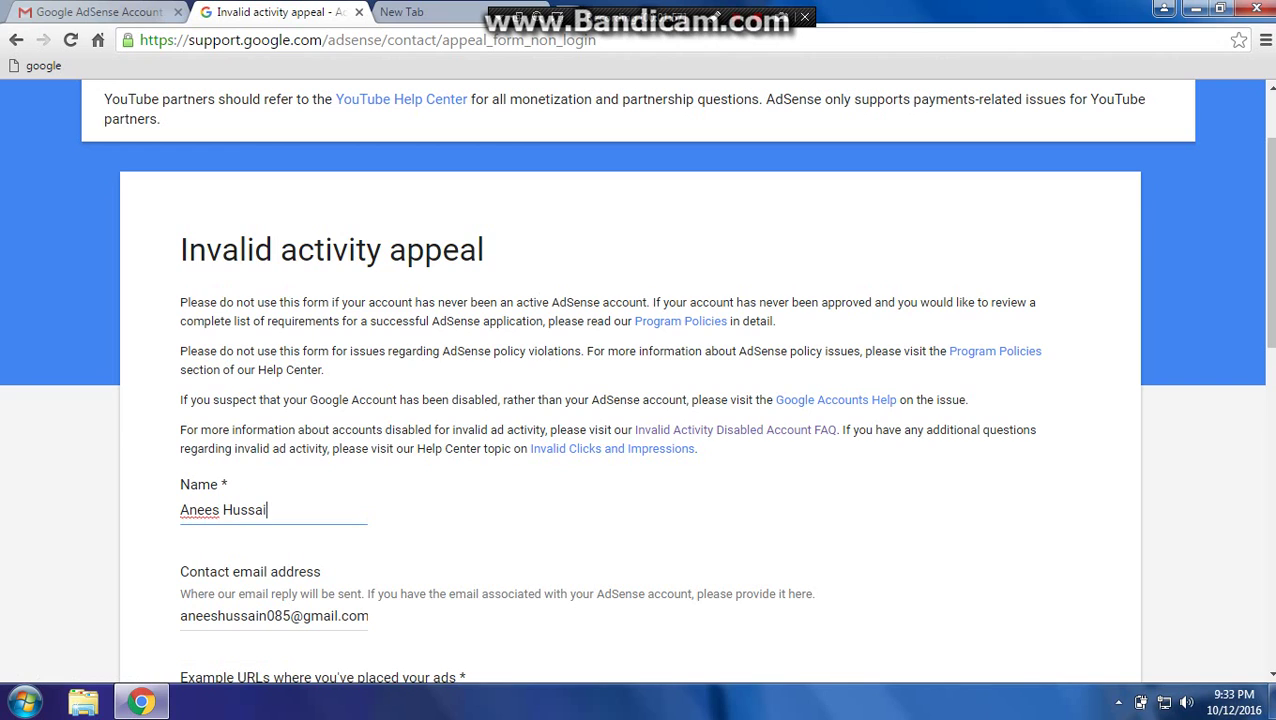
scroll(636, 381, "down", 1)
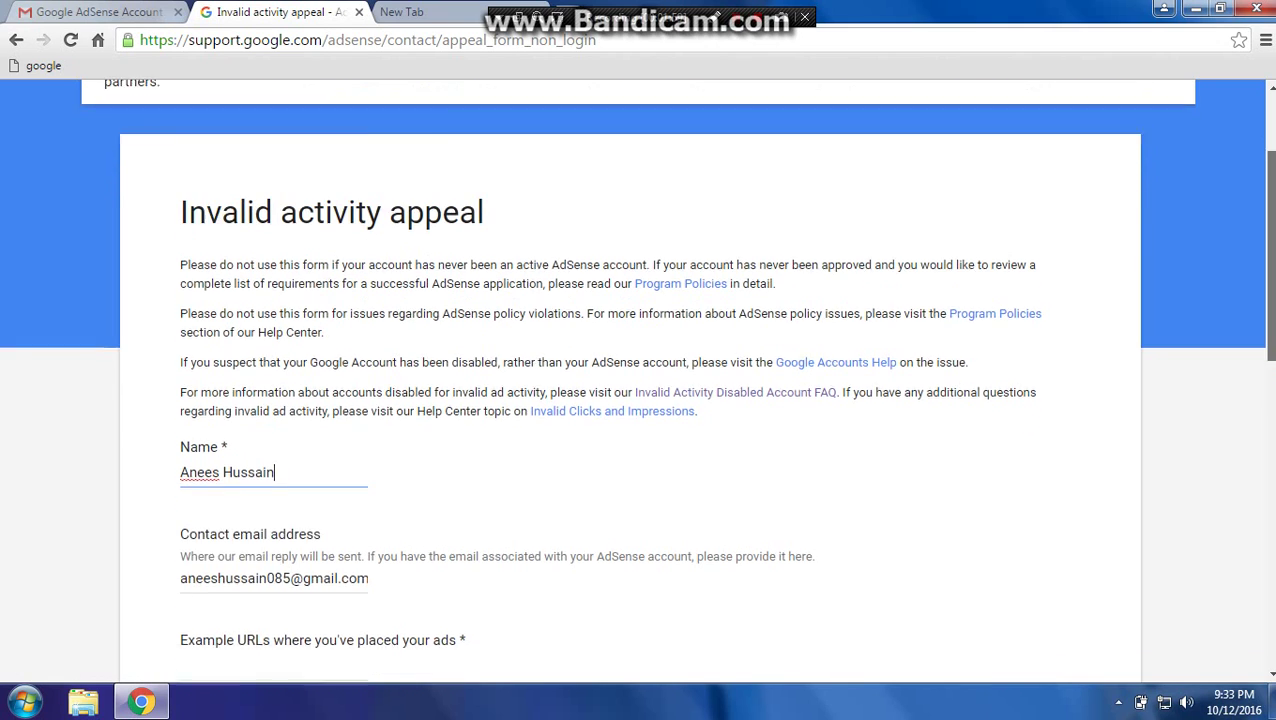
scroll(636, 381, "down", 1)
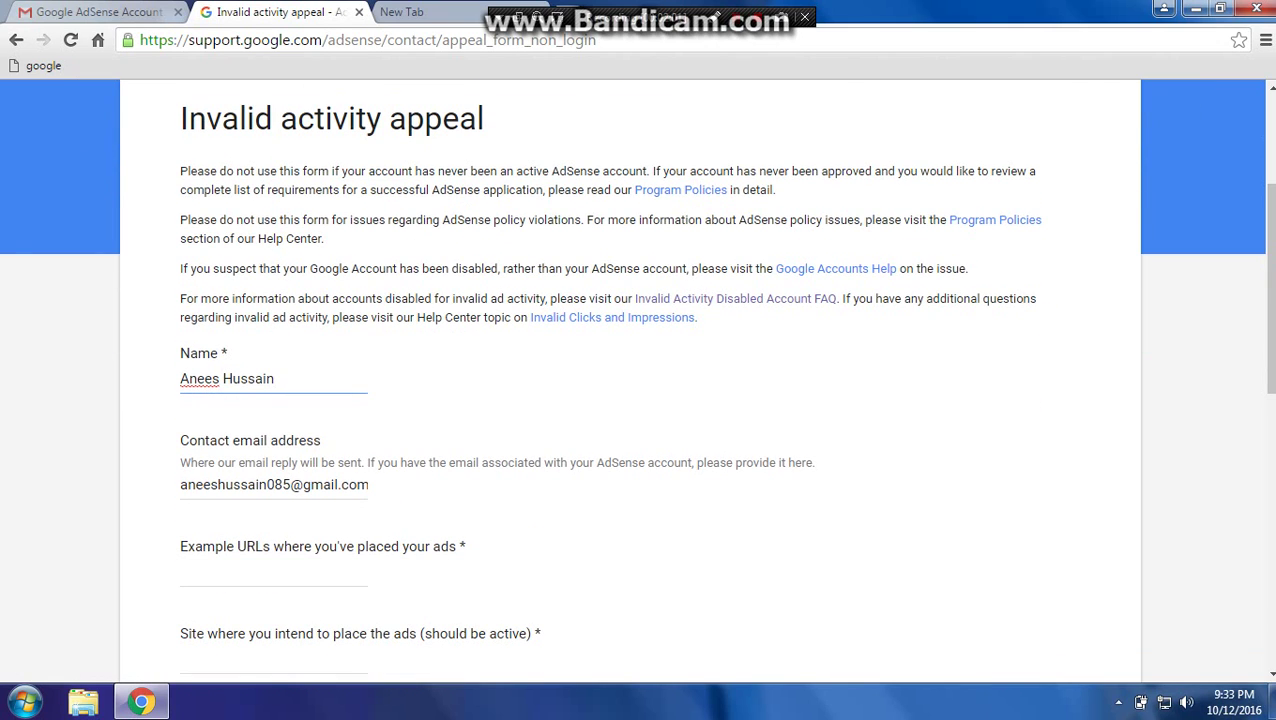
left_click(274, 571)
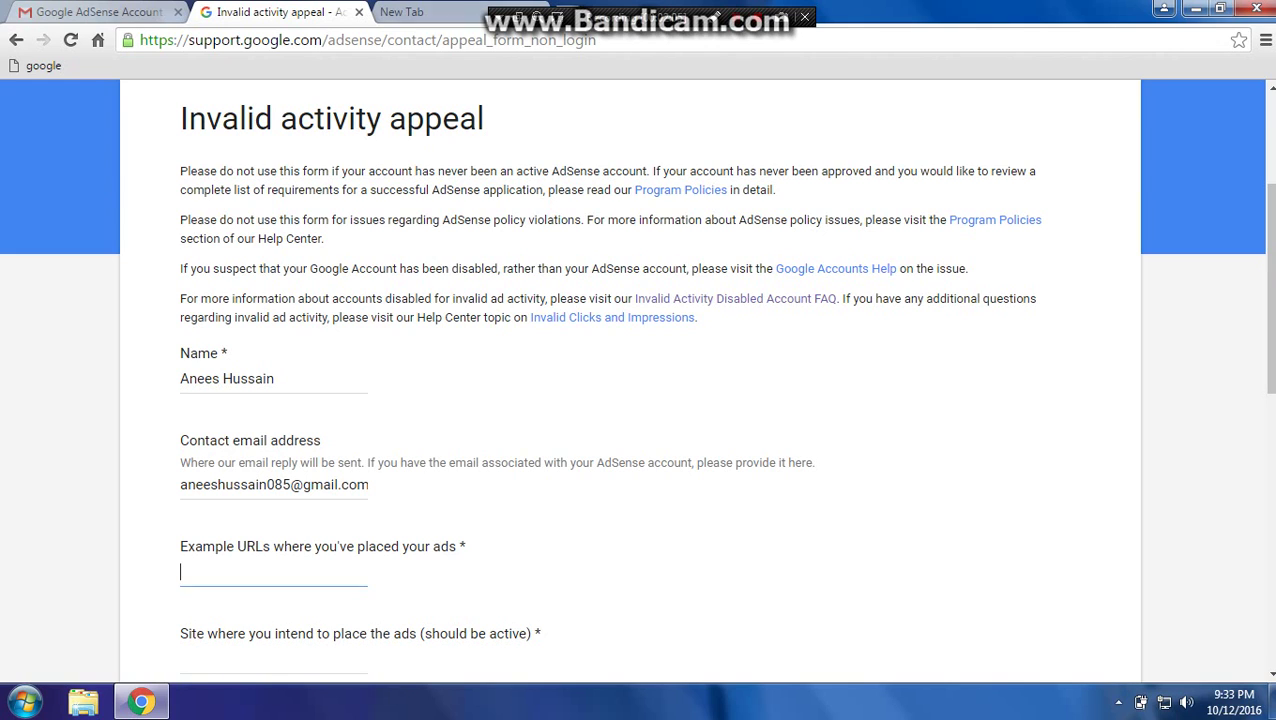
key("ctrl+Tab")
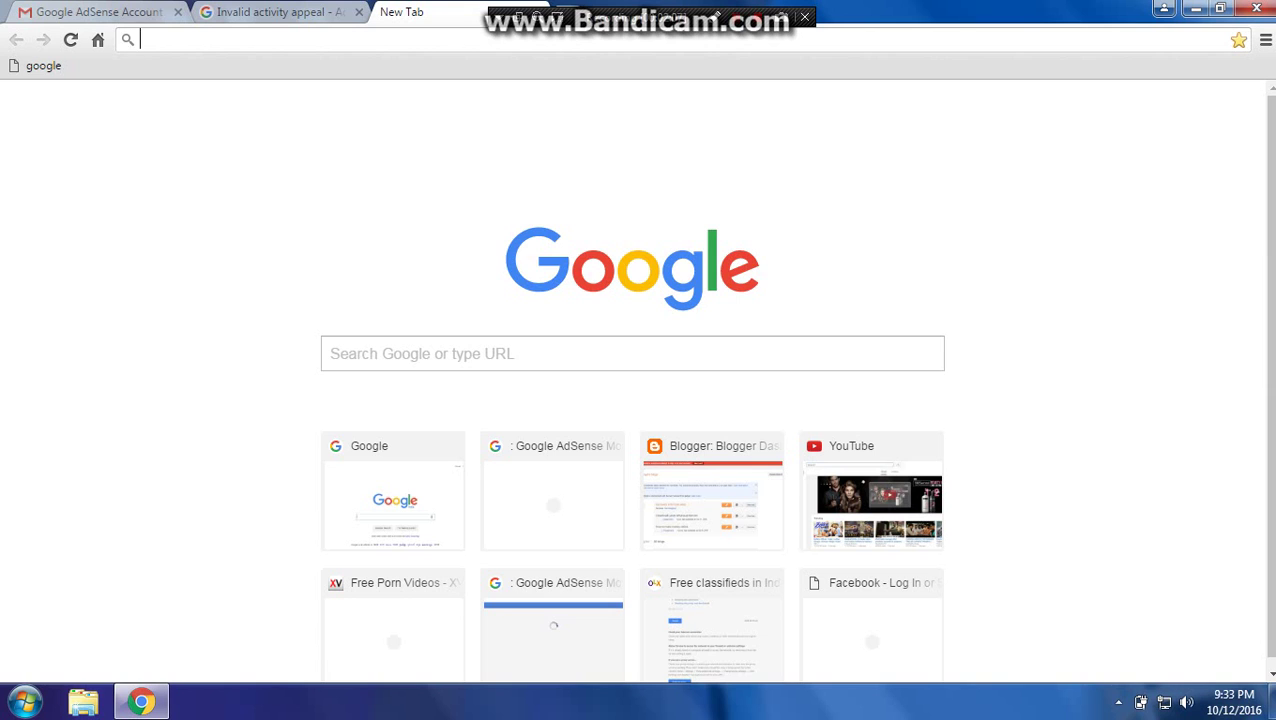
Go to YouTube, open your own channel page, and copy its URL from the address bar.
type("y")
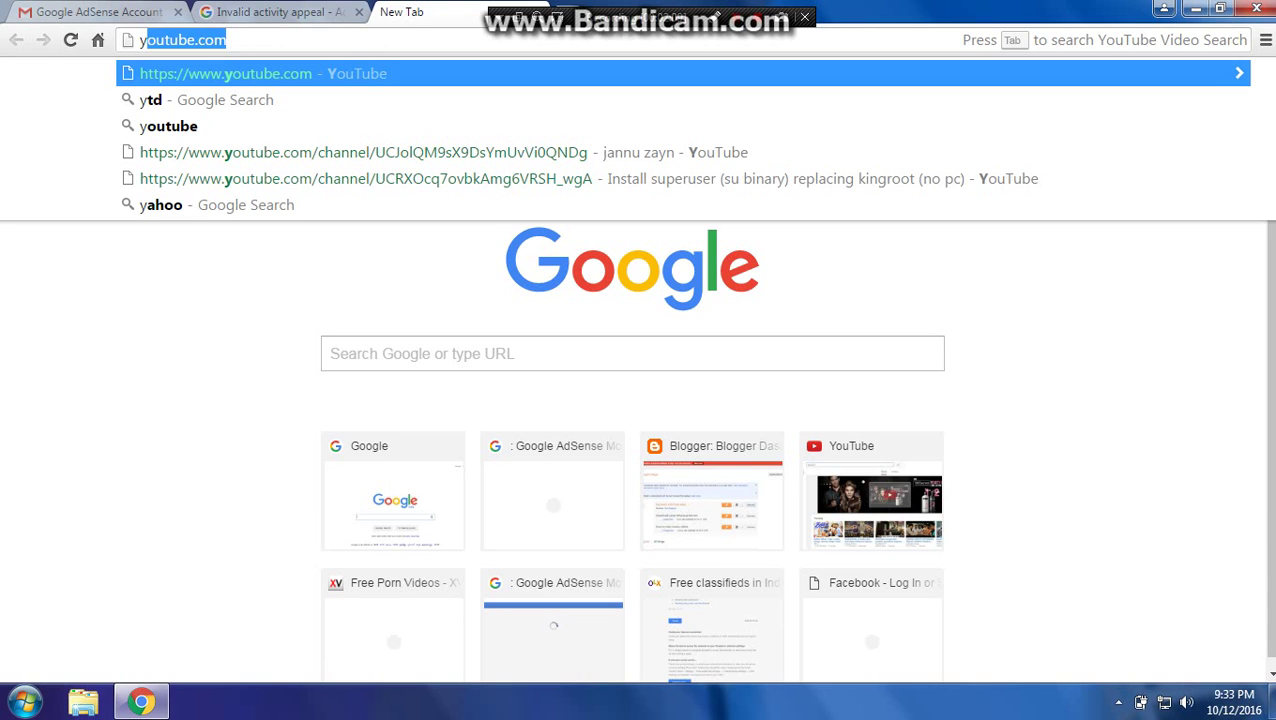
key("Return")
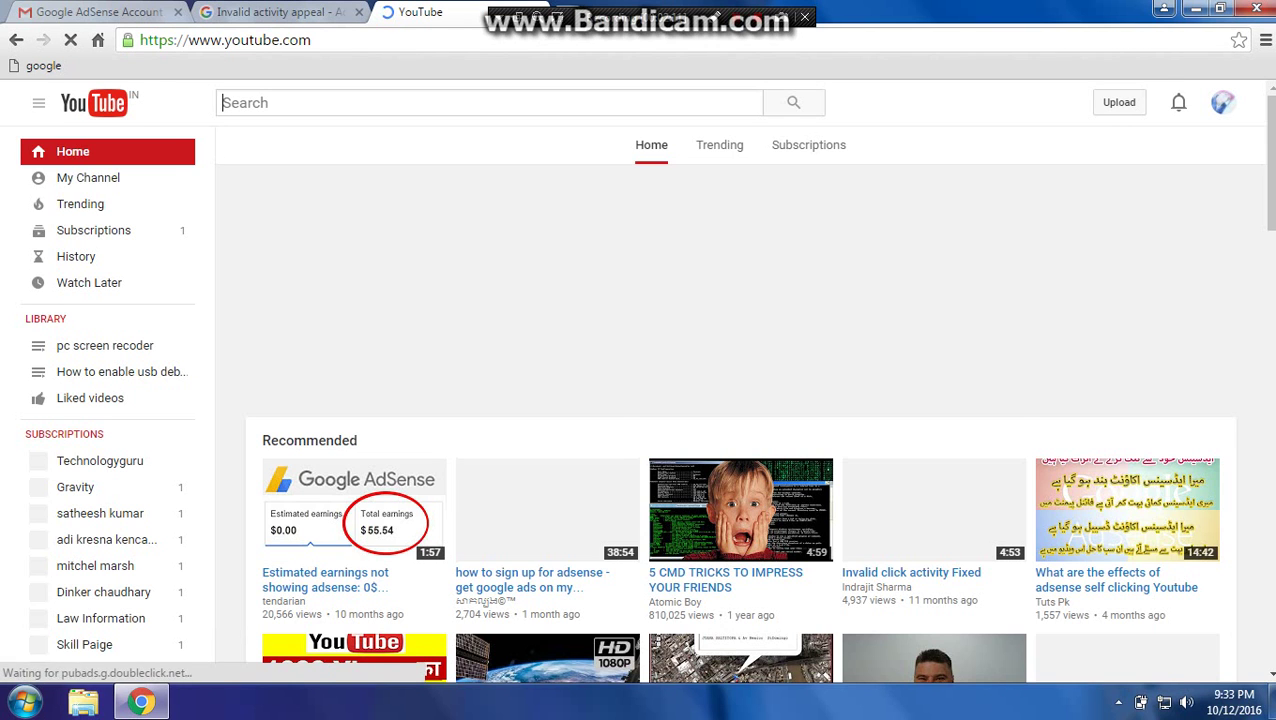
left_click(88, 177)
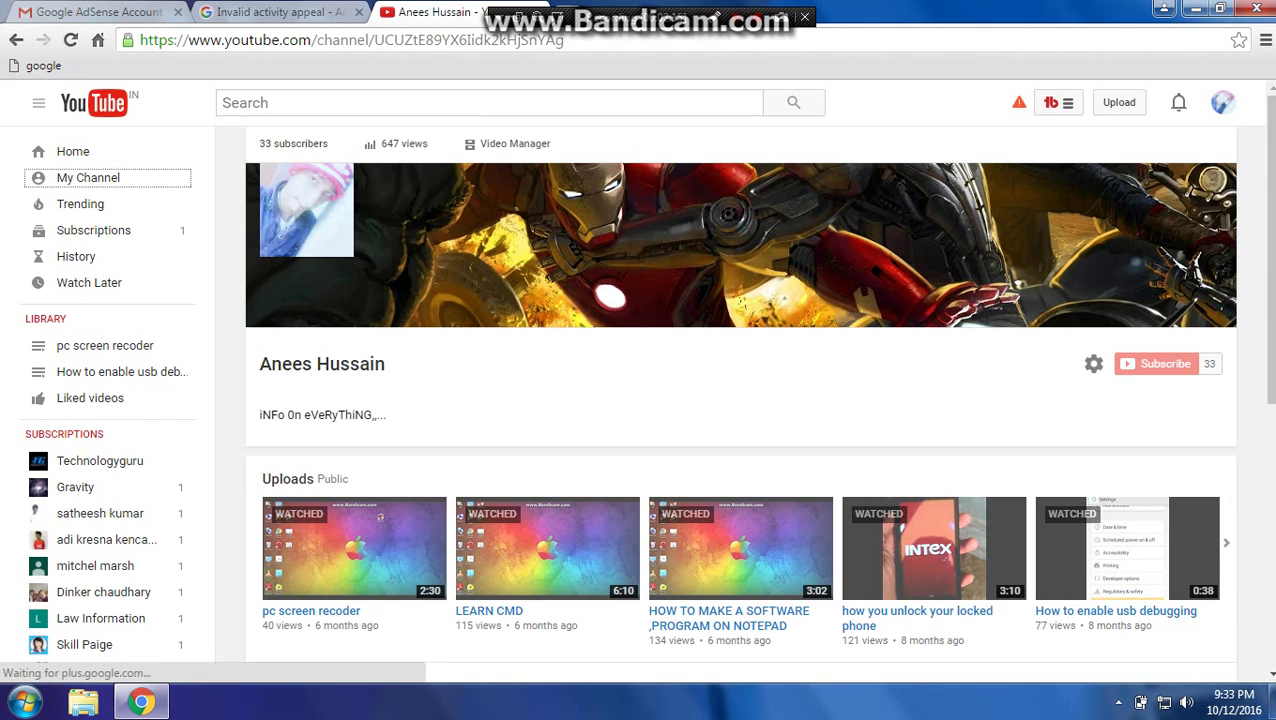
left_click_drag(564, 40, 140, 40)
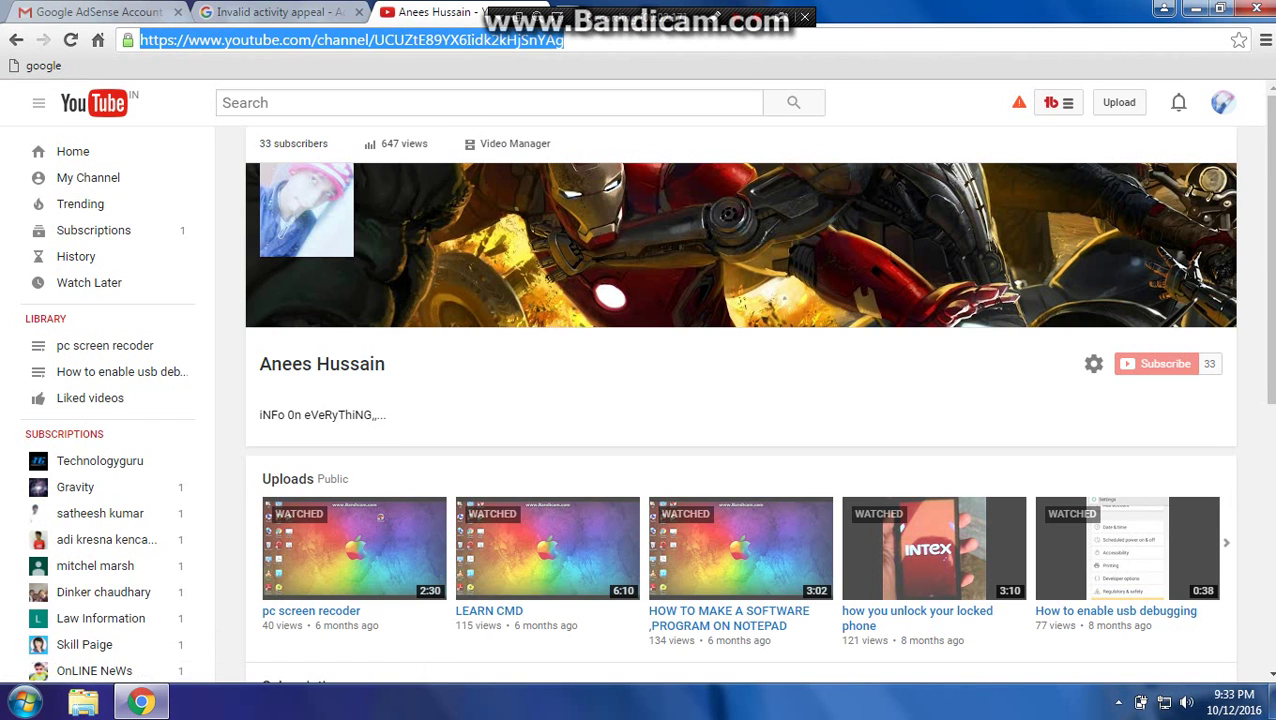
key("Return")
Paste the YouTube channel URL as the example ad URL, enter 'youtube' as the site, and answer No to purchased traffic.
left_click(270, 11)
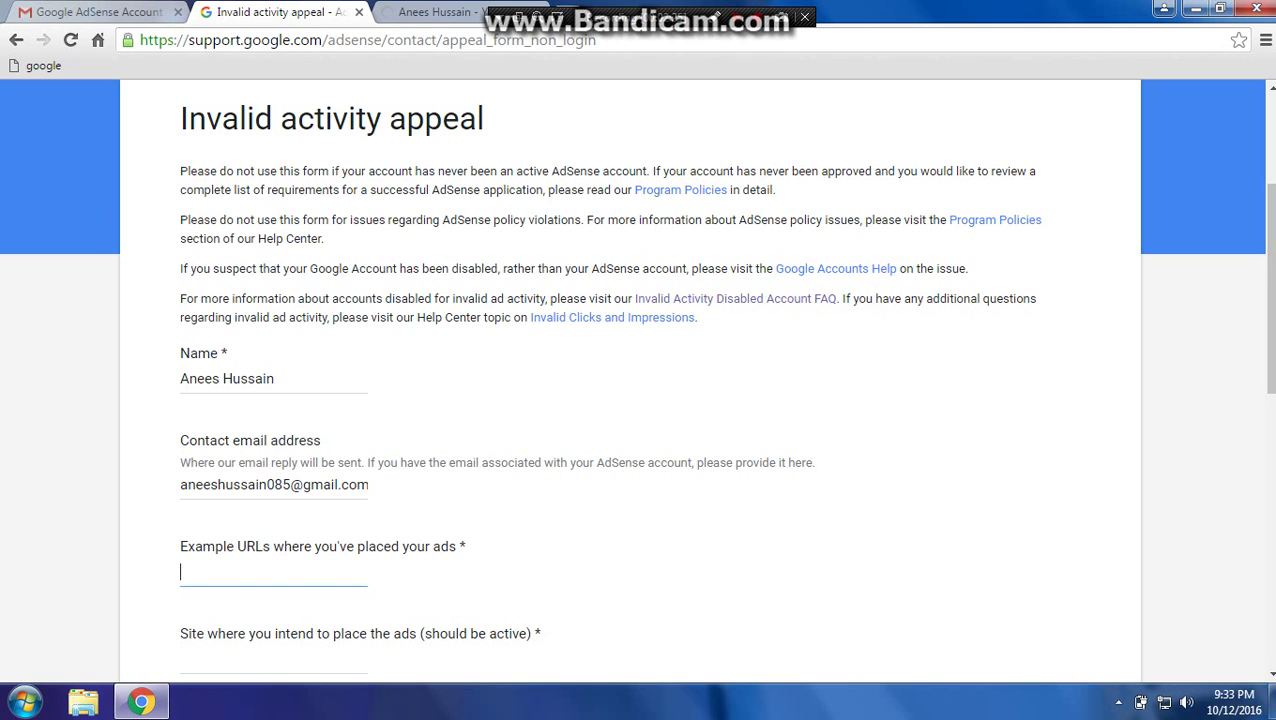
key("ctrl+v")
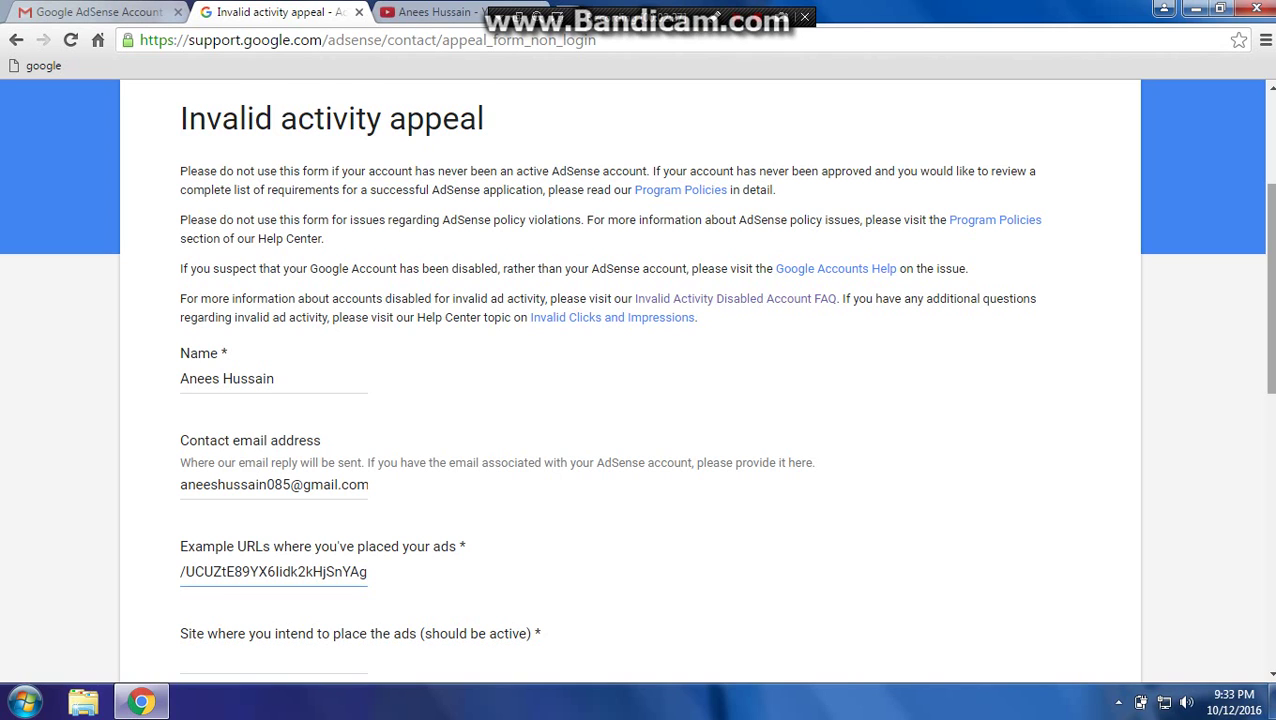
scroll(636, 377, "down", 1)
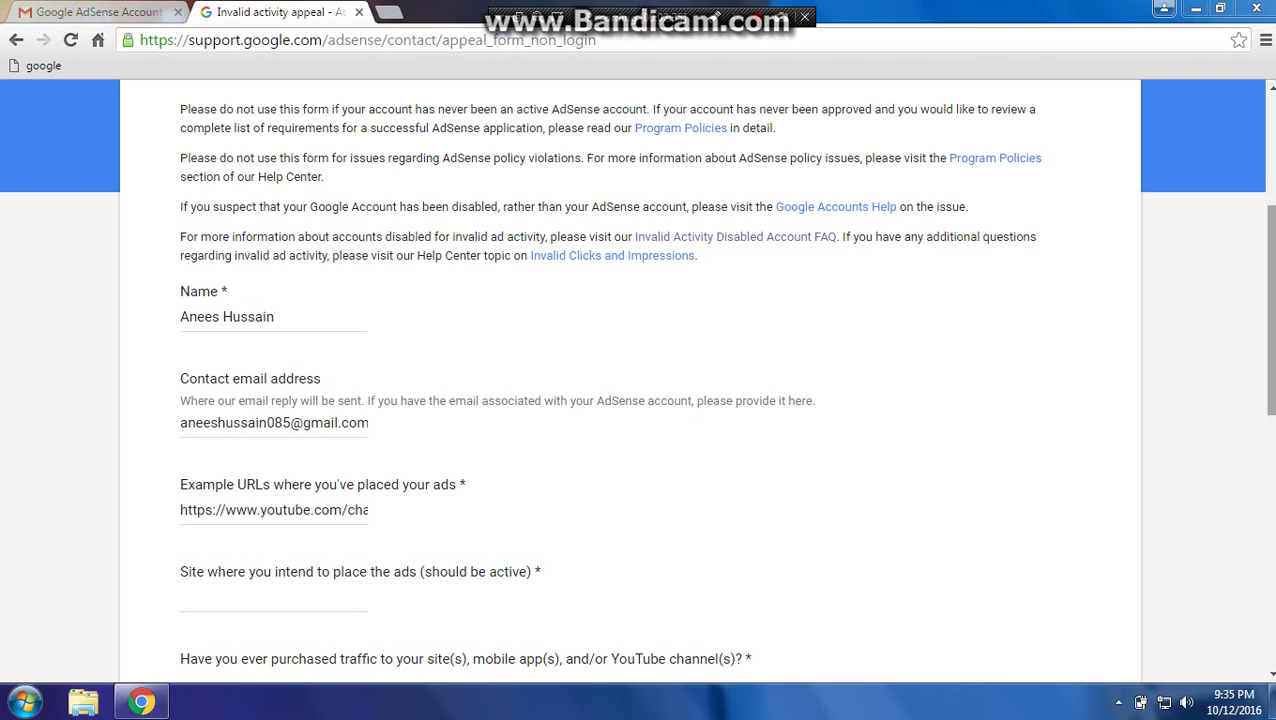
key("Tab")
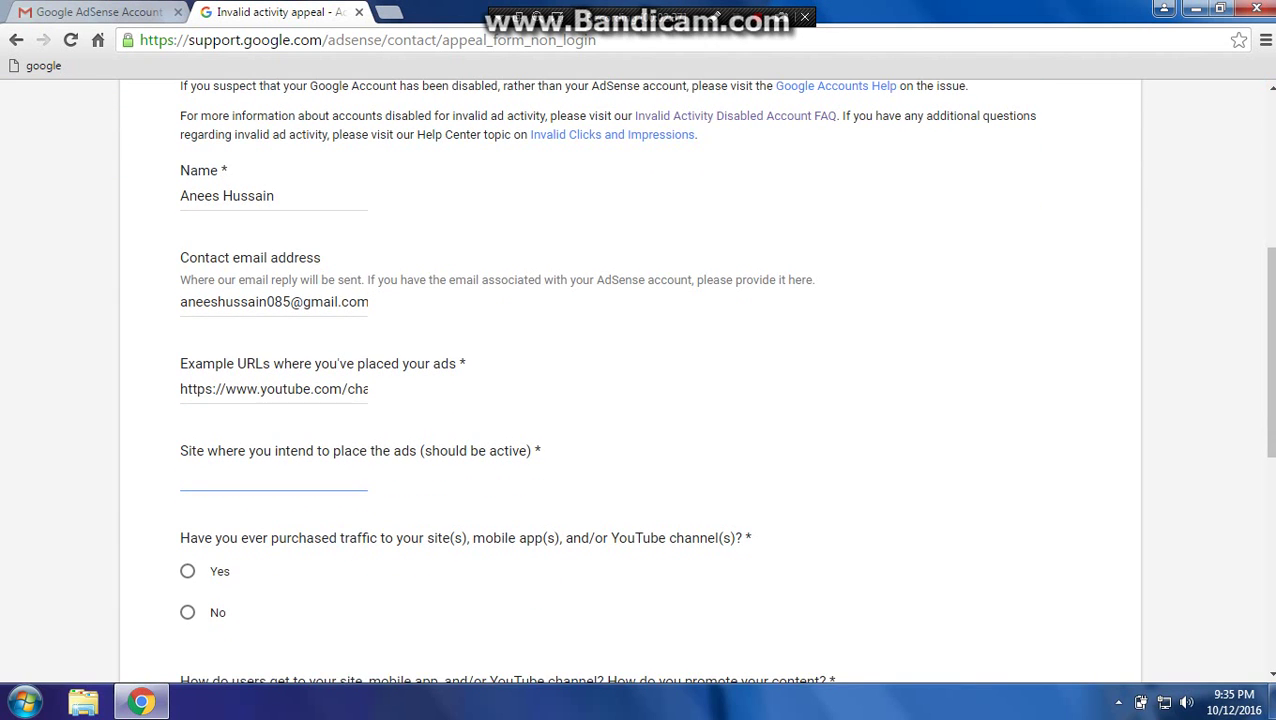
type("youtube")
left_click(187, 612)
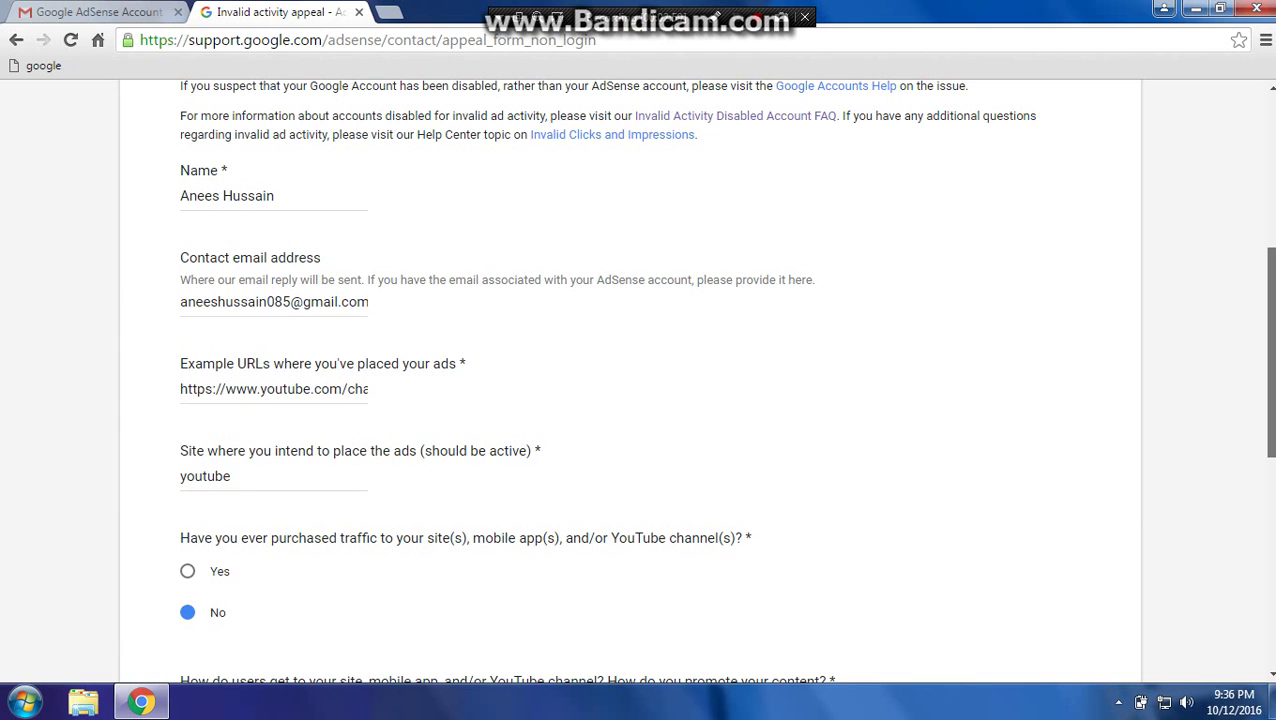
scroll(640, 380, "down", 3)
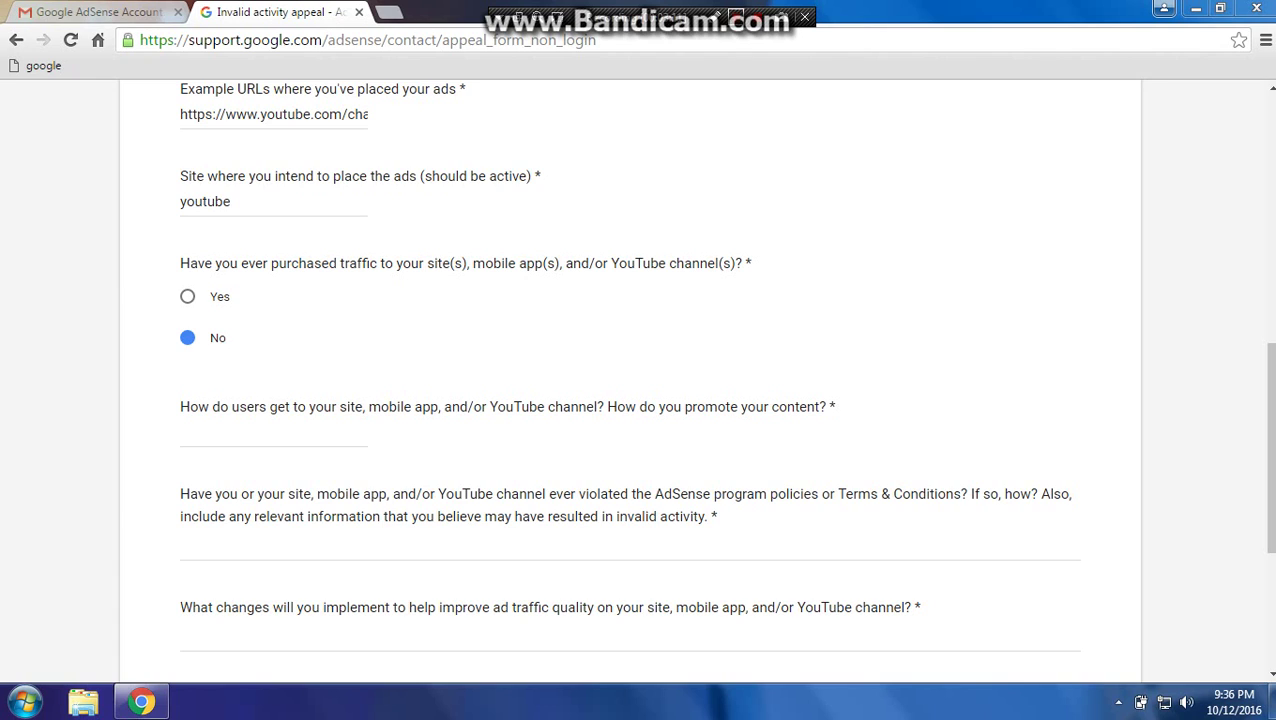
Answer 'By youtube channel' to how users get to your site, then move to the policy-violation box.
left_click(273, 432)
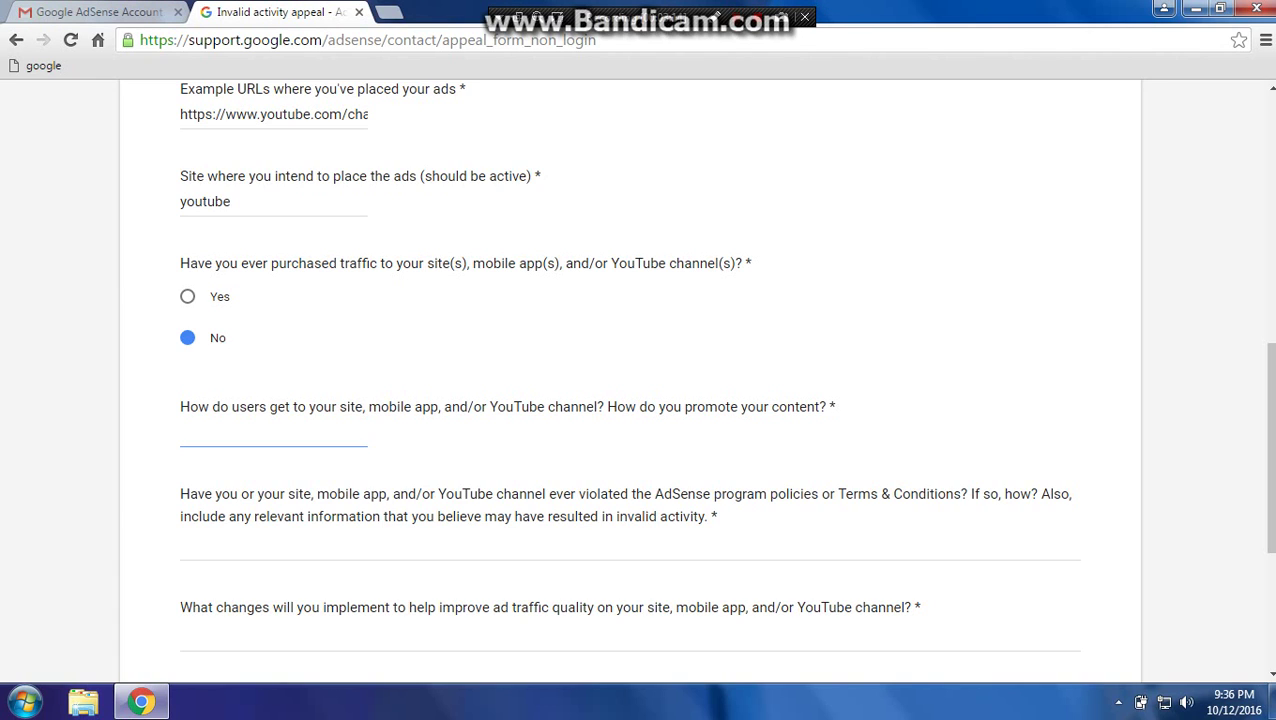
type("By youtube channel")
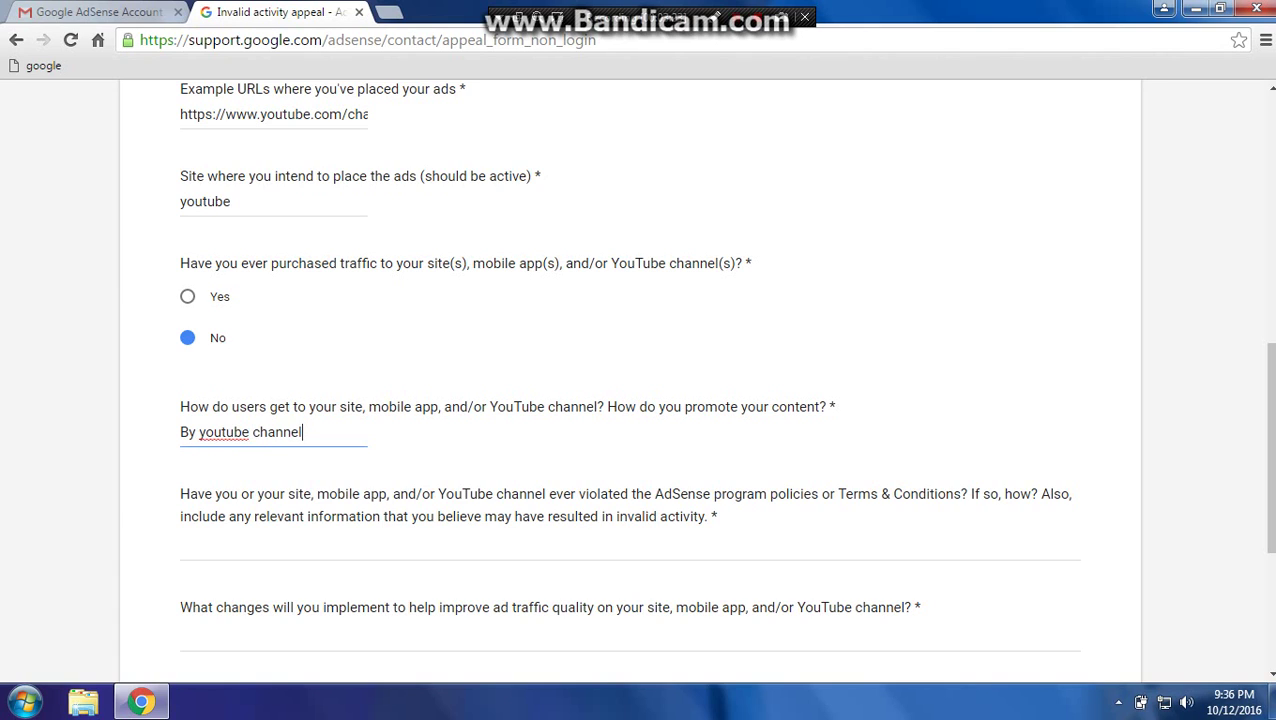
left_click(181, 544)
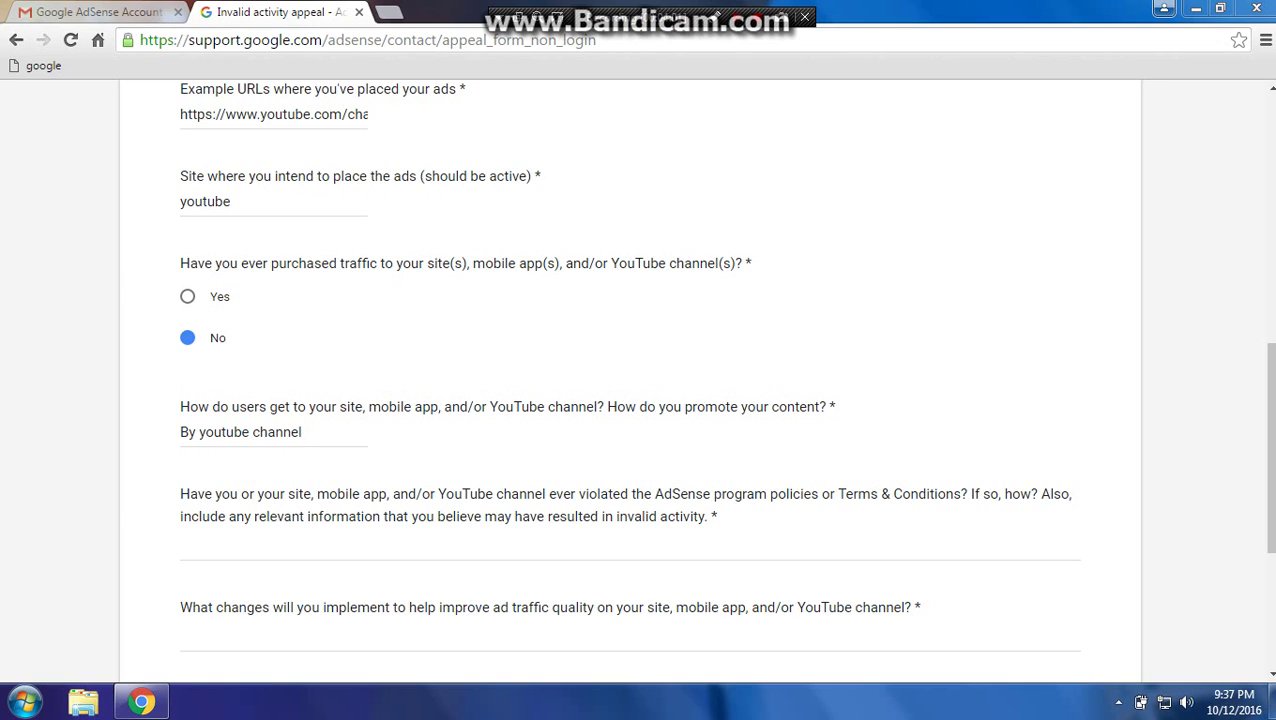
left_click(181, 544)
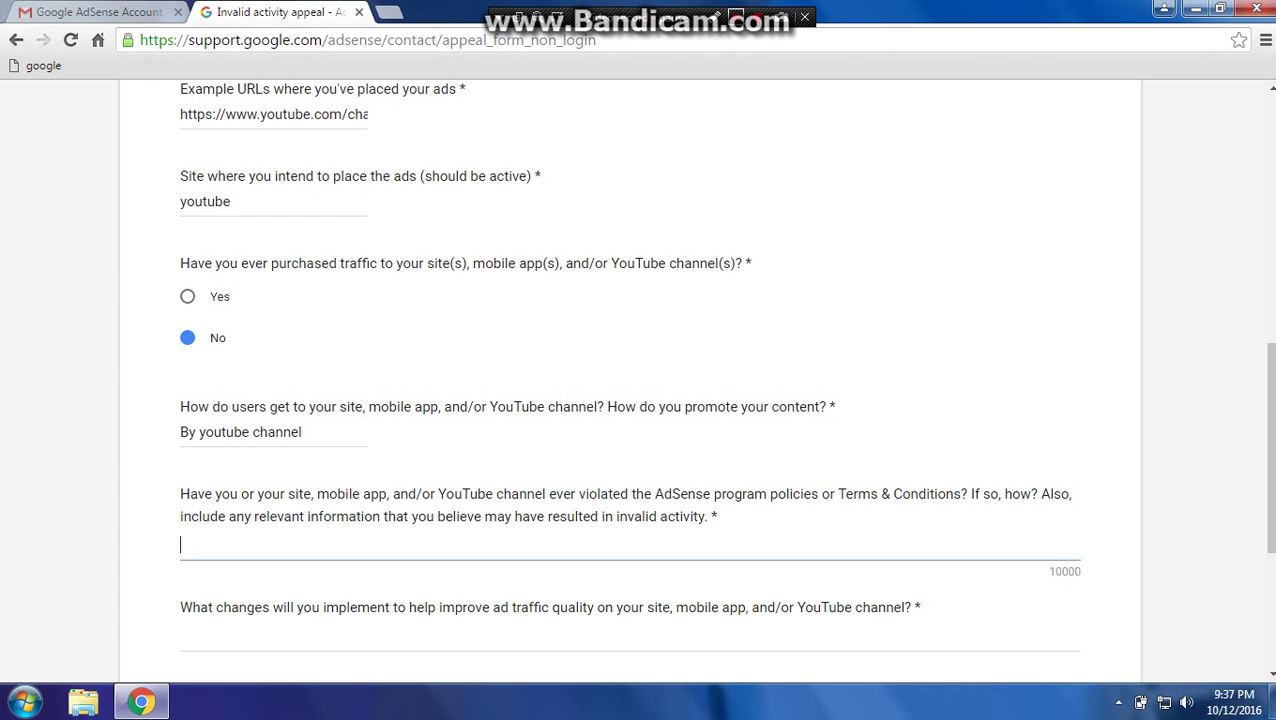
Complete the policy-violation apology answer by appending 'Thank you..' at its end.
left_click(736, 18)
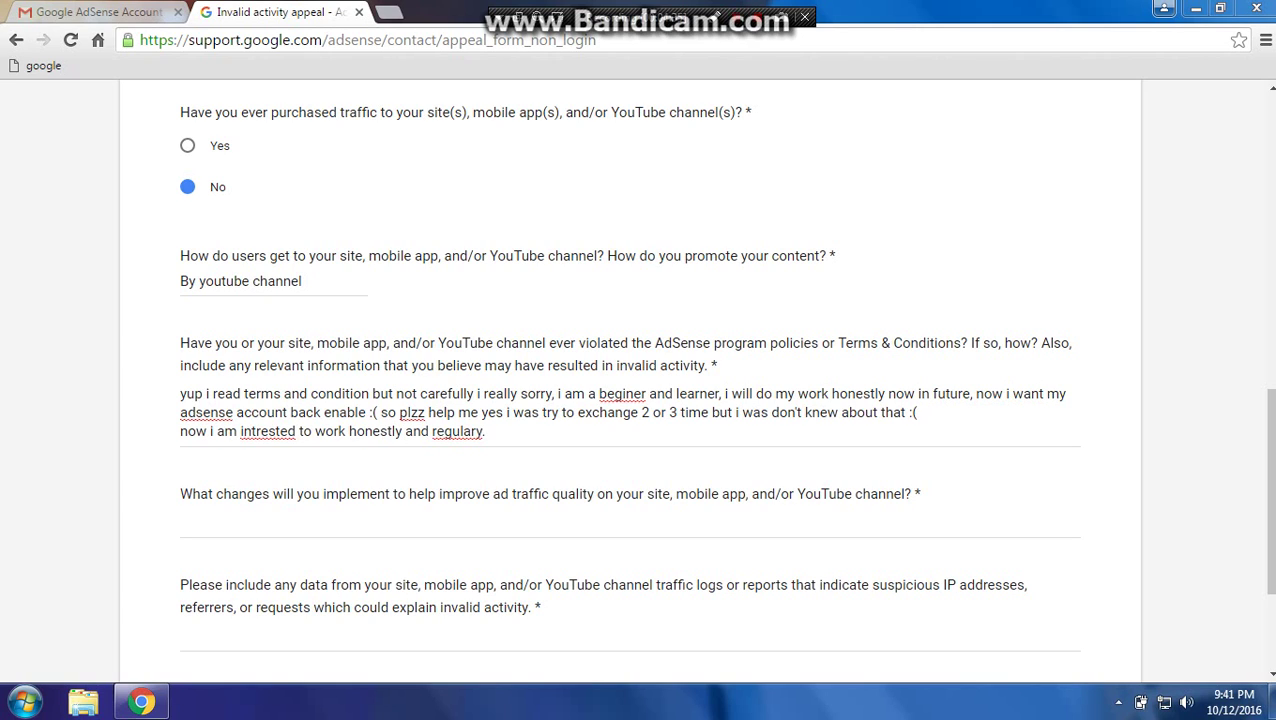
left_click(486, 431)
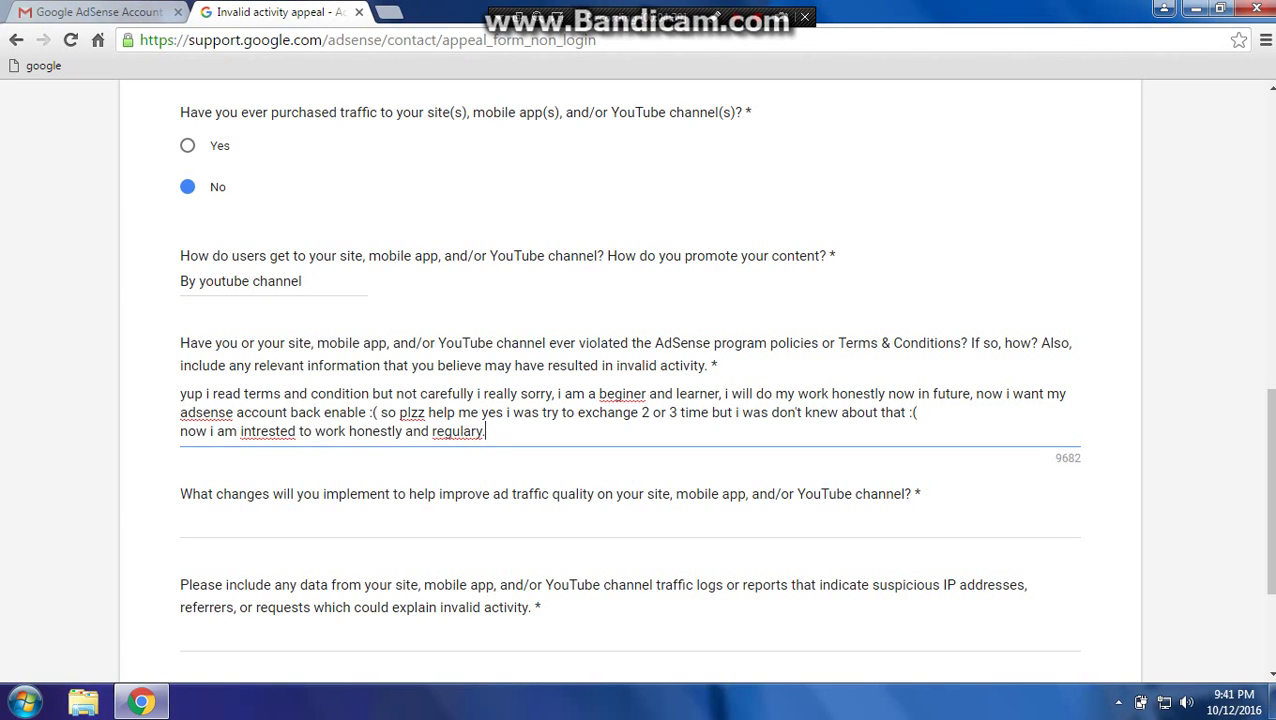
type("Thank you..")
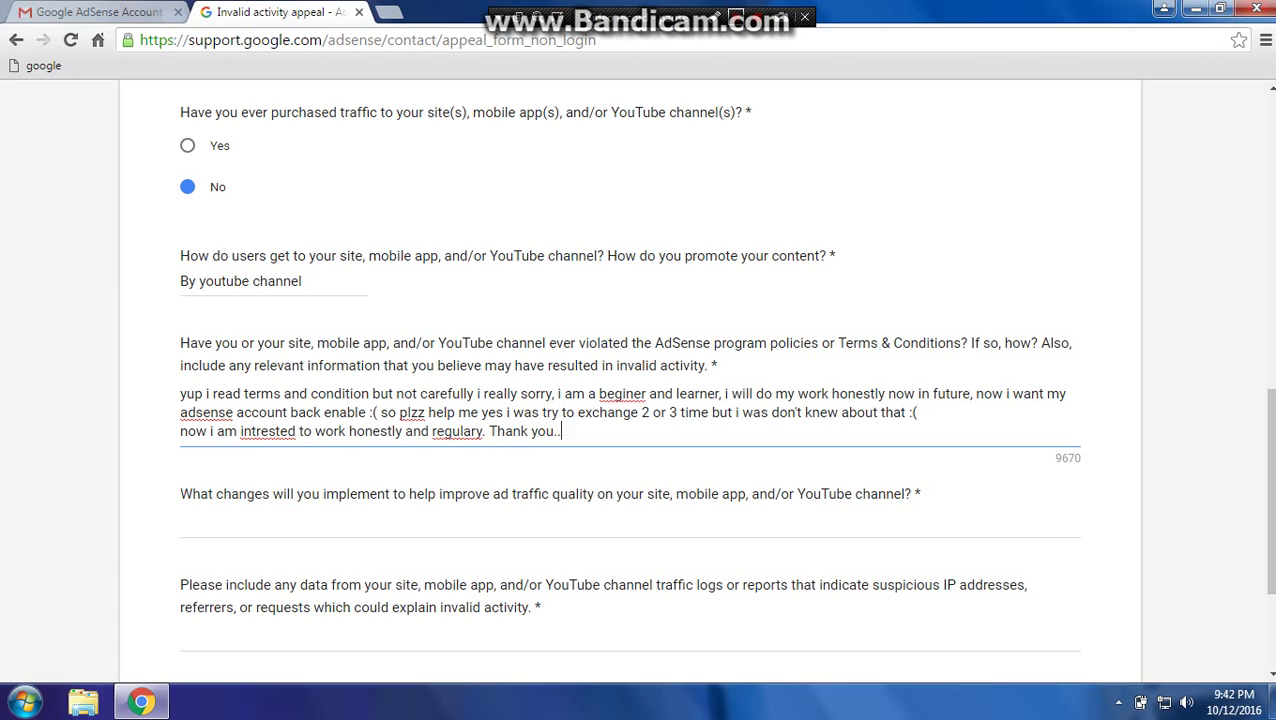
left_click(1140, 702)
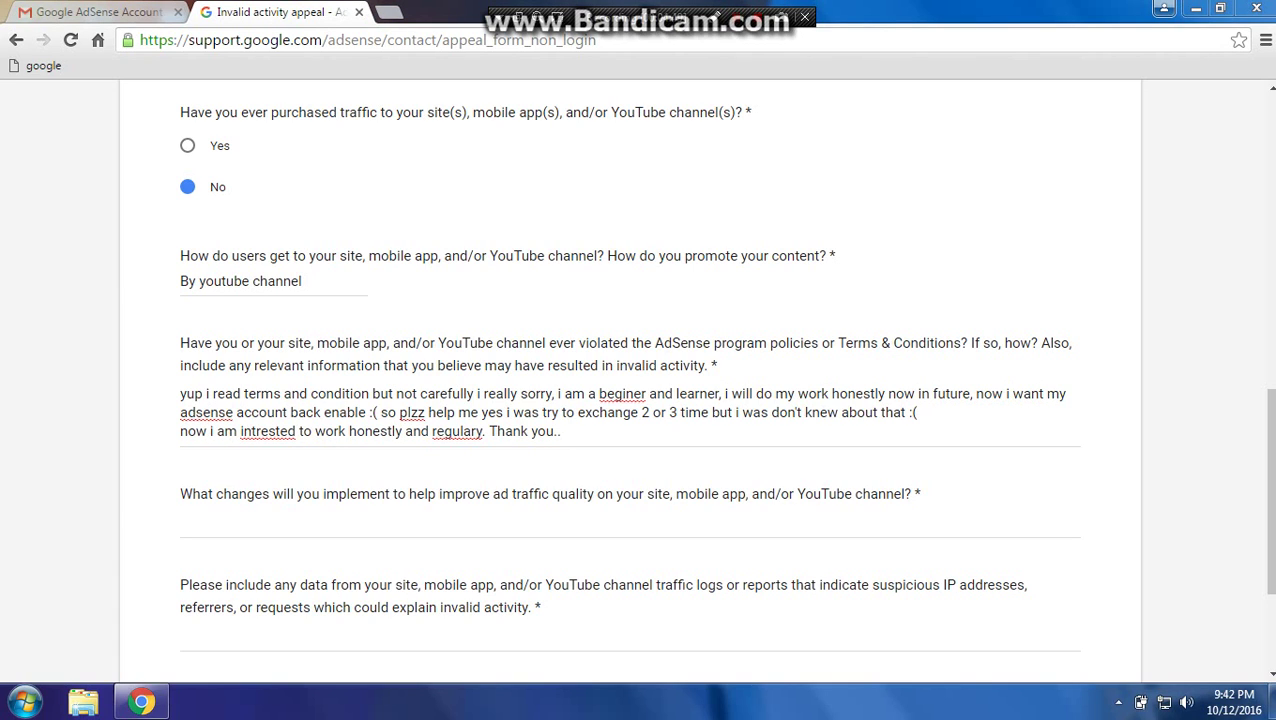
left_click(181, 522)
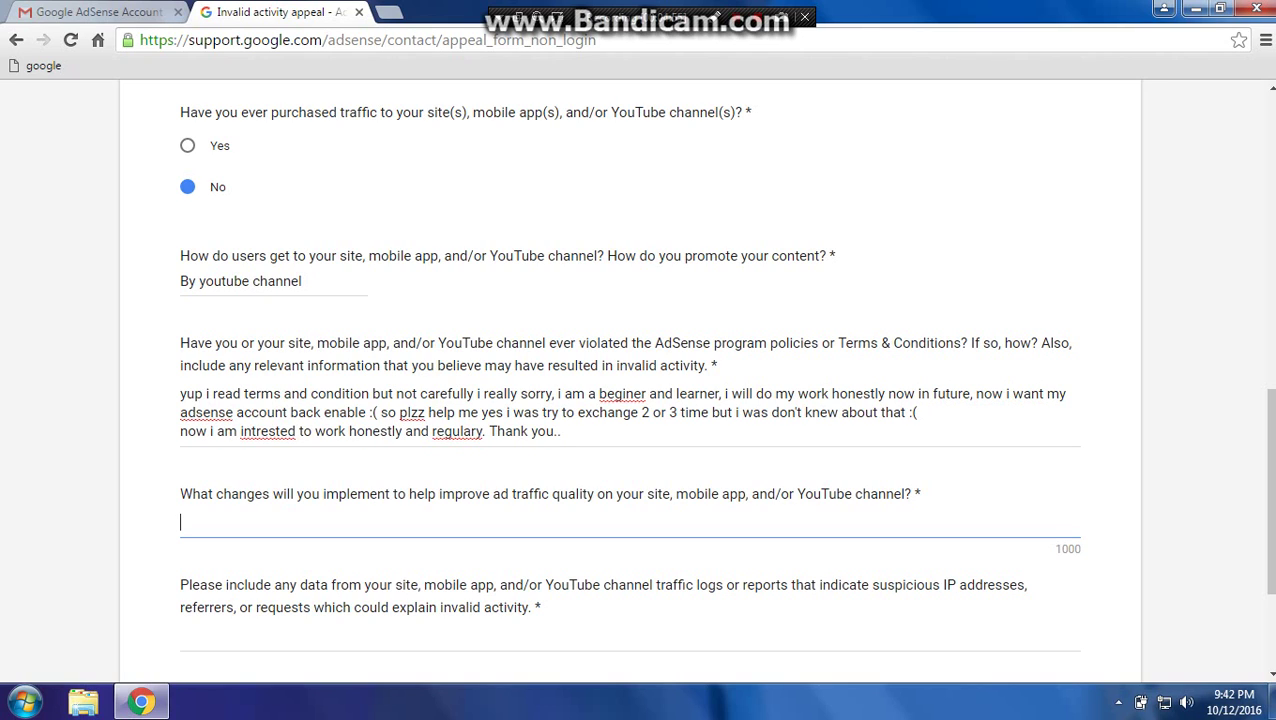
Answer the what-changes question with 'Nothing i never get high or med traffic, only use social medi facebook.'.
type("Nothing i never get ")
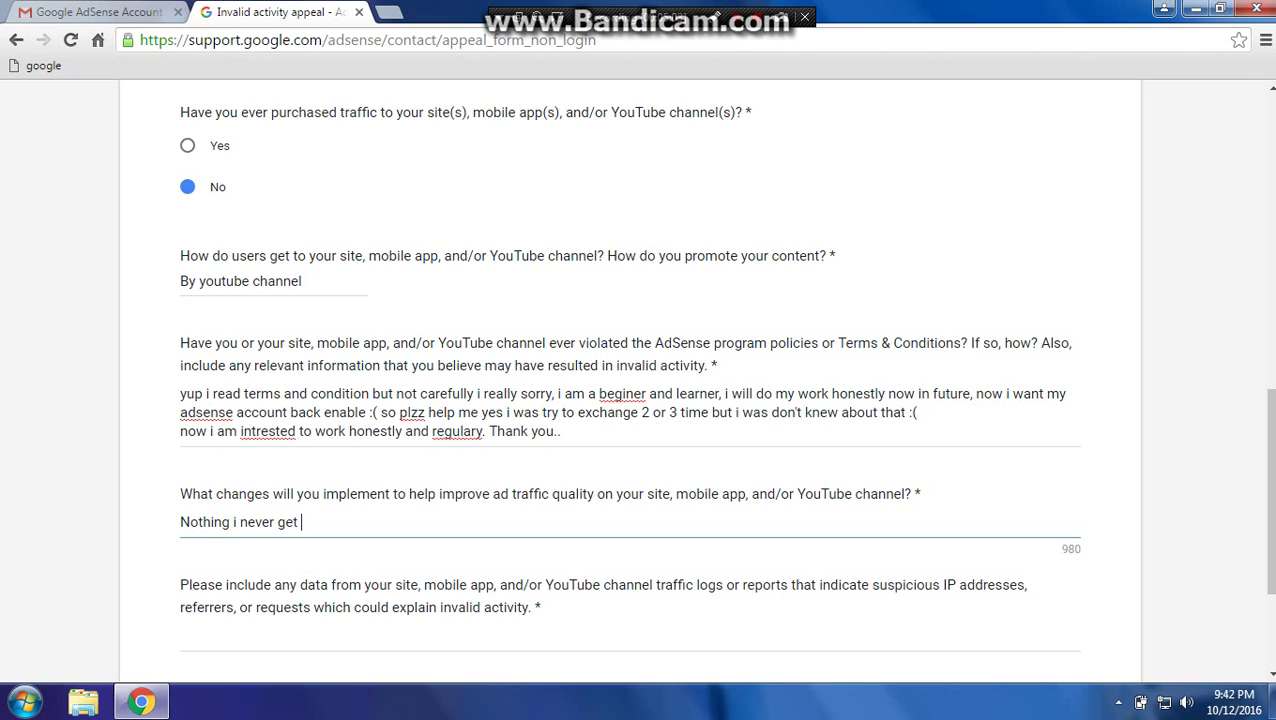
type("high or med traffic")
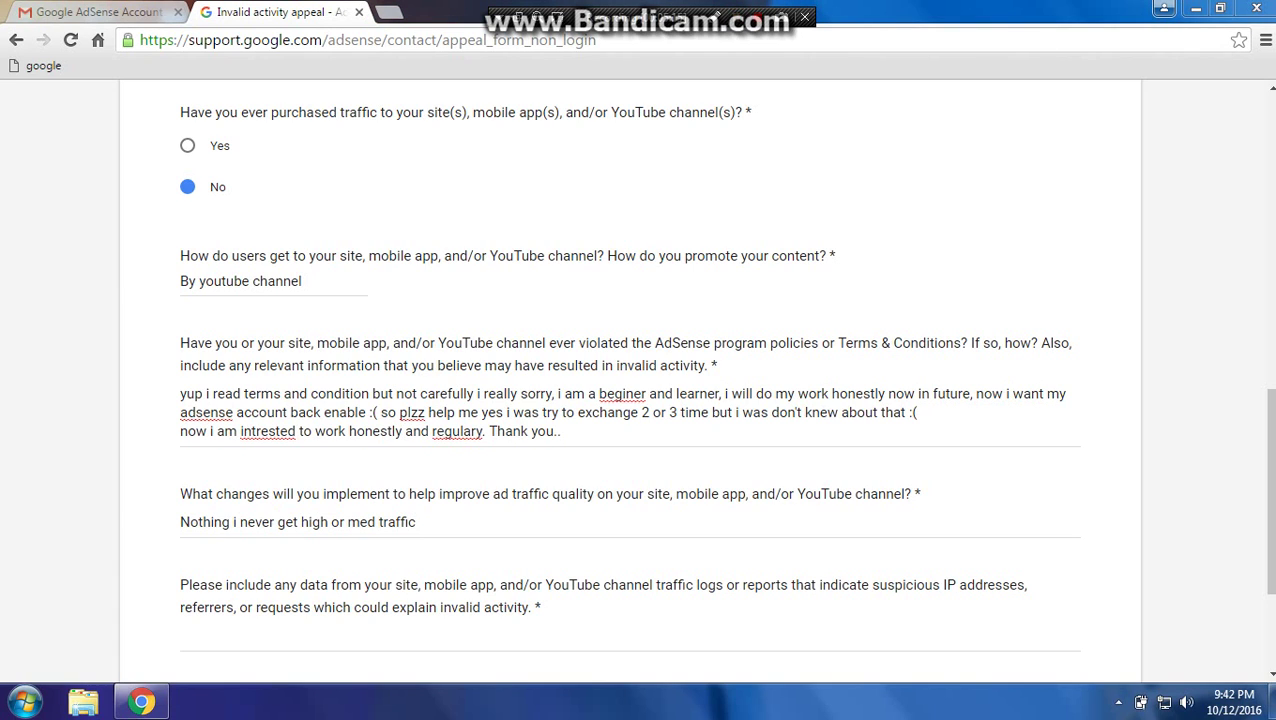
key("alt+Tab")
type(", only")
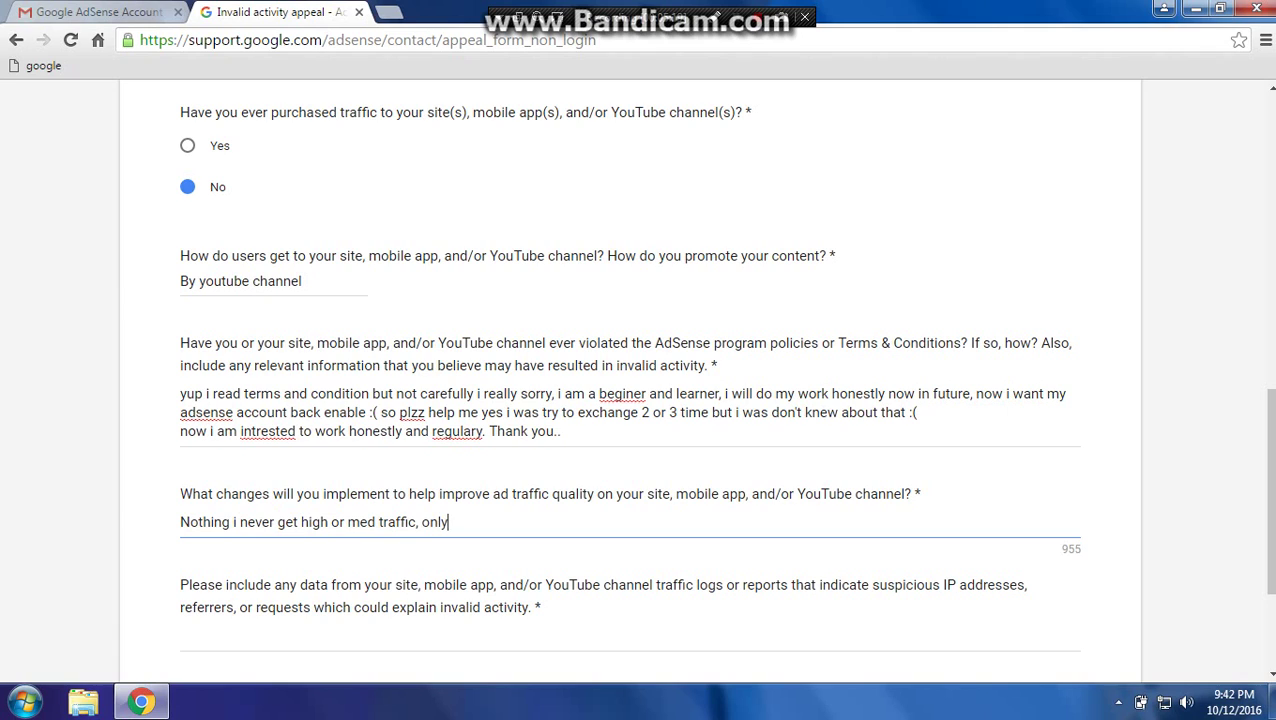
type(" use social medi fb")
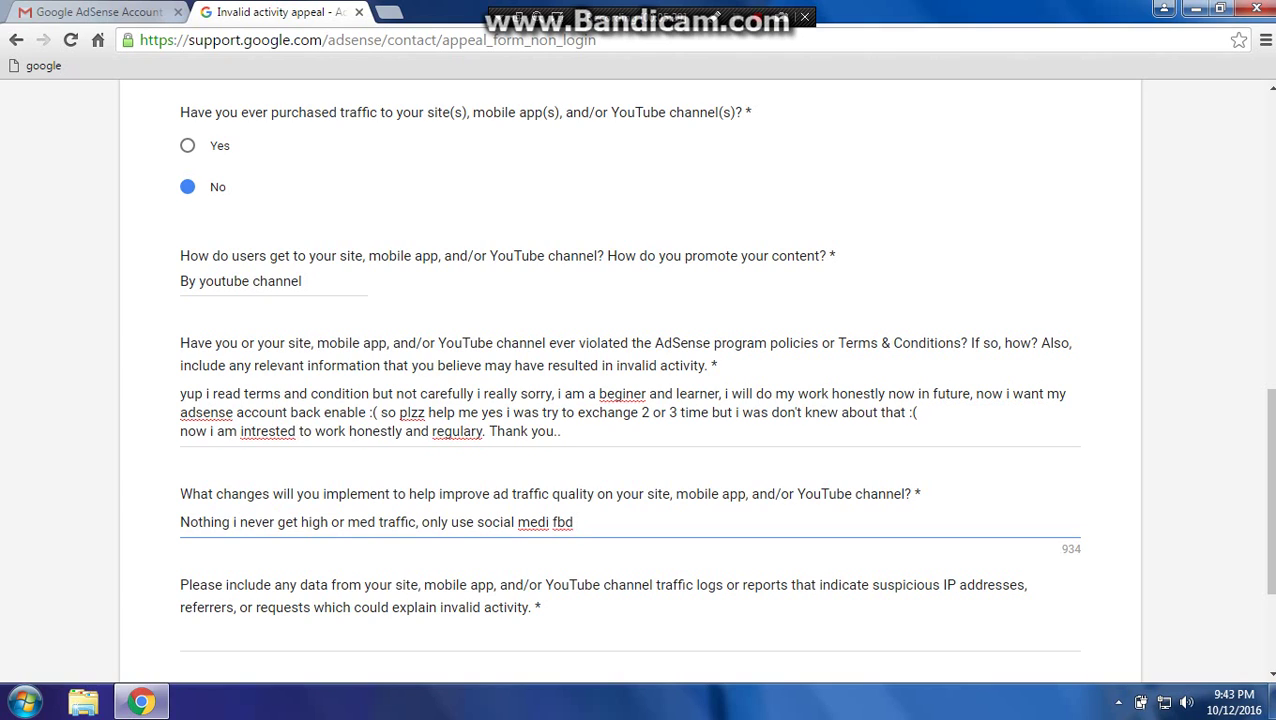
key("BackSpace")
type("acebook.")
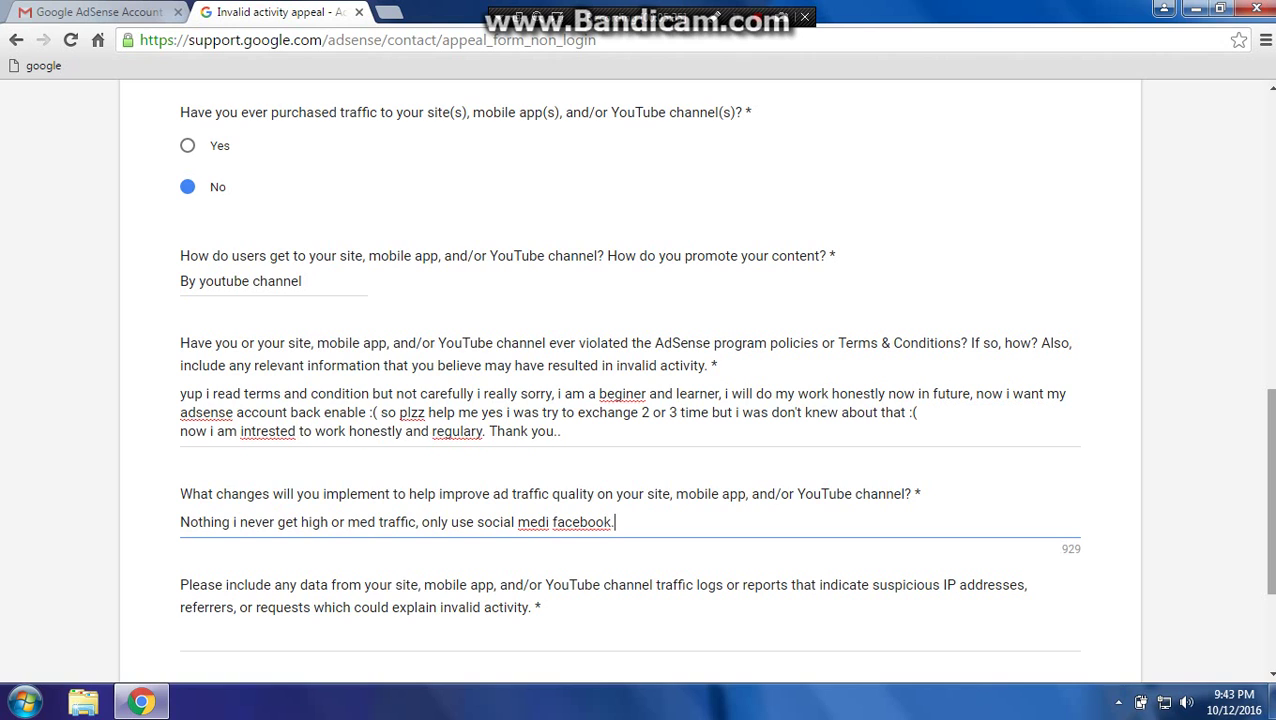
scroll(638, 380, "down", 2)
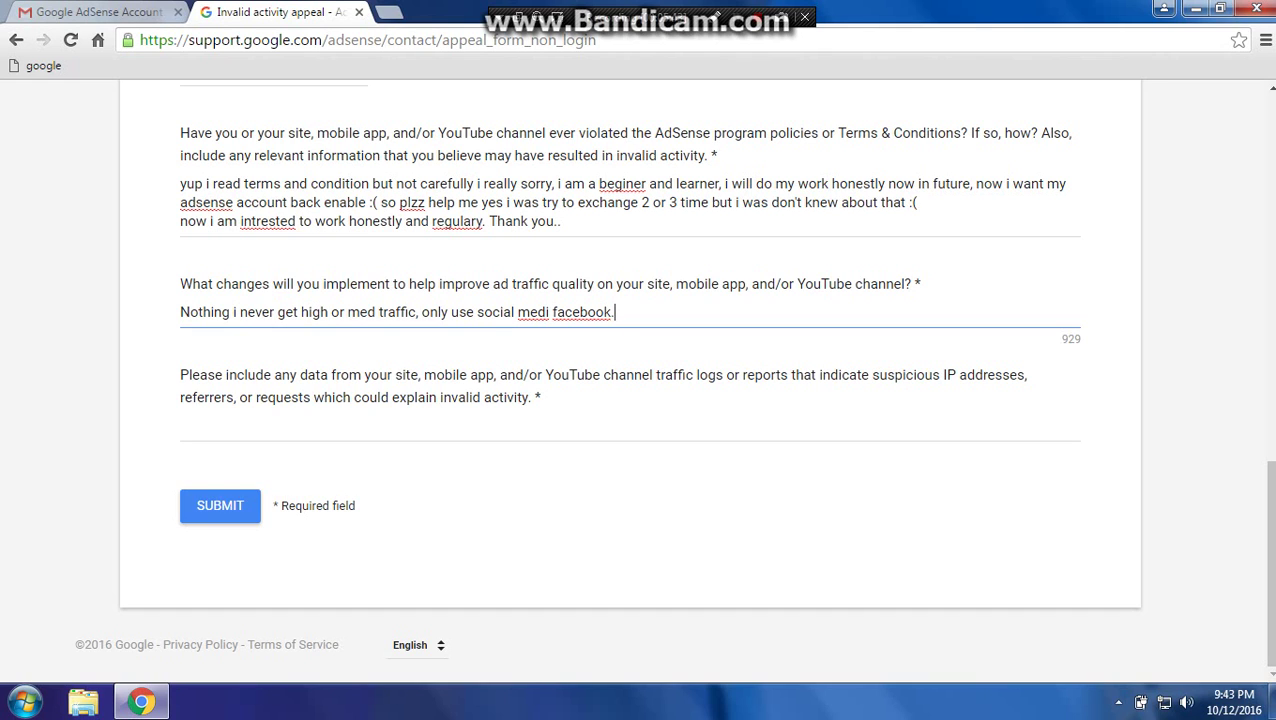
Open the channel's 'HOW TO MAKE A SOFTWARE ,PROGRAM ON NOTEPAD' YouTube video in a new tab, then return to the form.
left_click(388, 12)
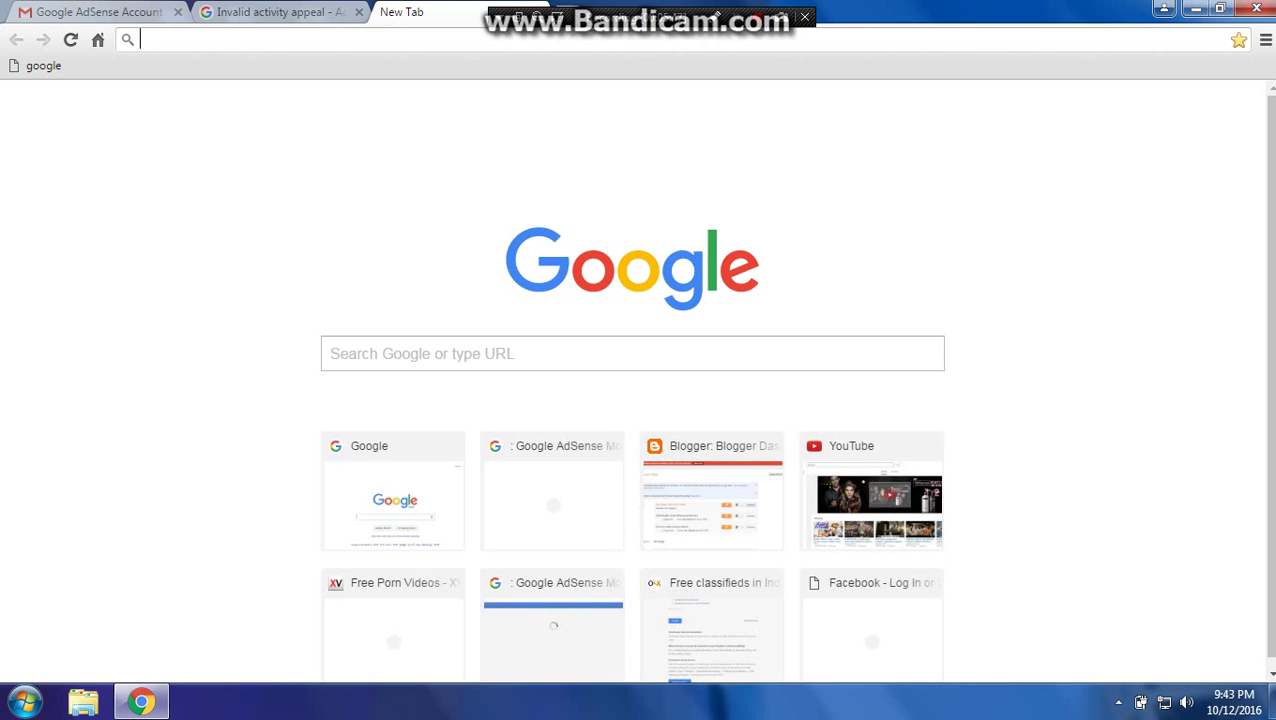
type("g")
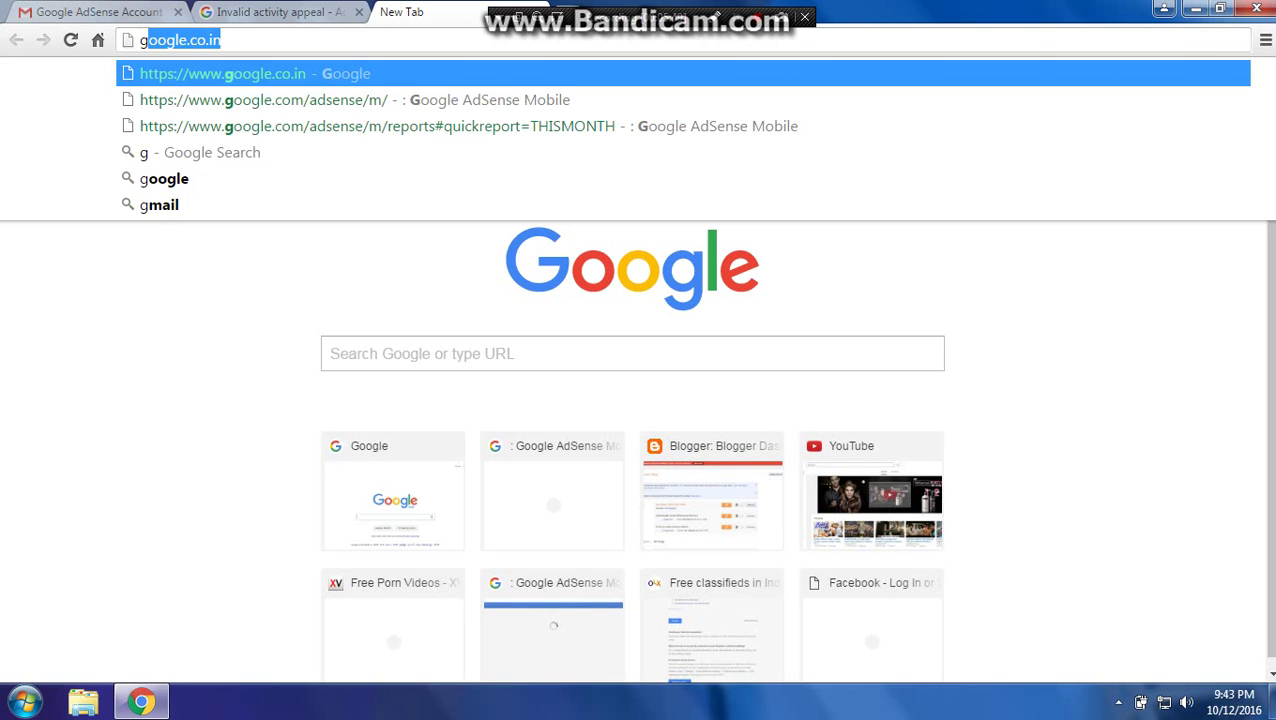
key("BackSpace")
key("BackSpace")
type("youtube.com")
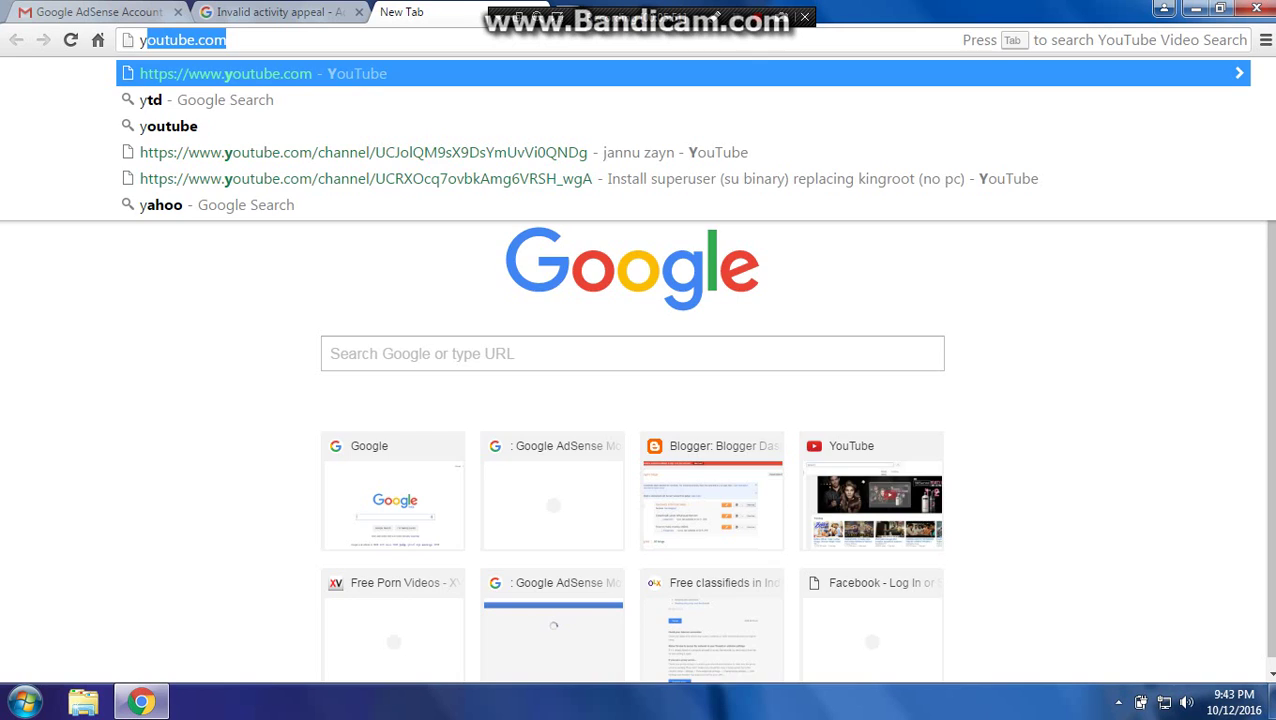
key("Return")
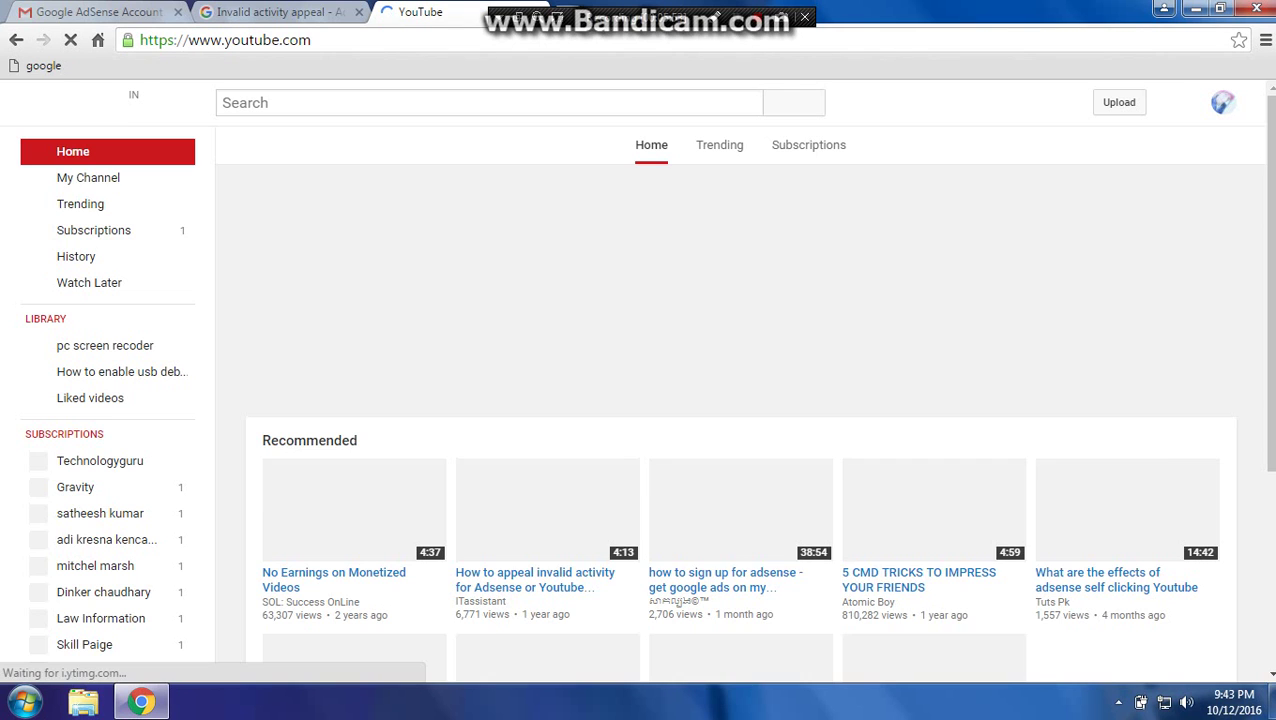
left_click(88, 177)
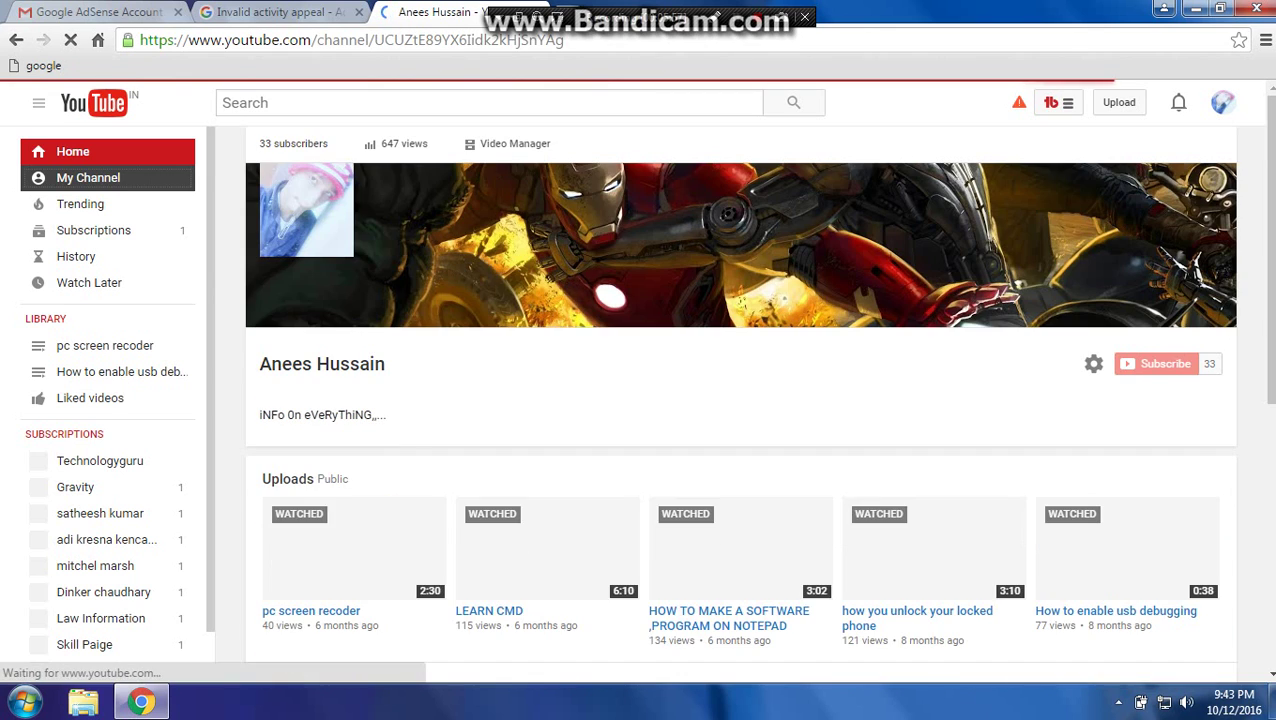
scroll(728, 447, "down", 3)
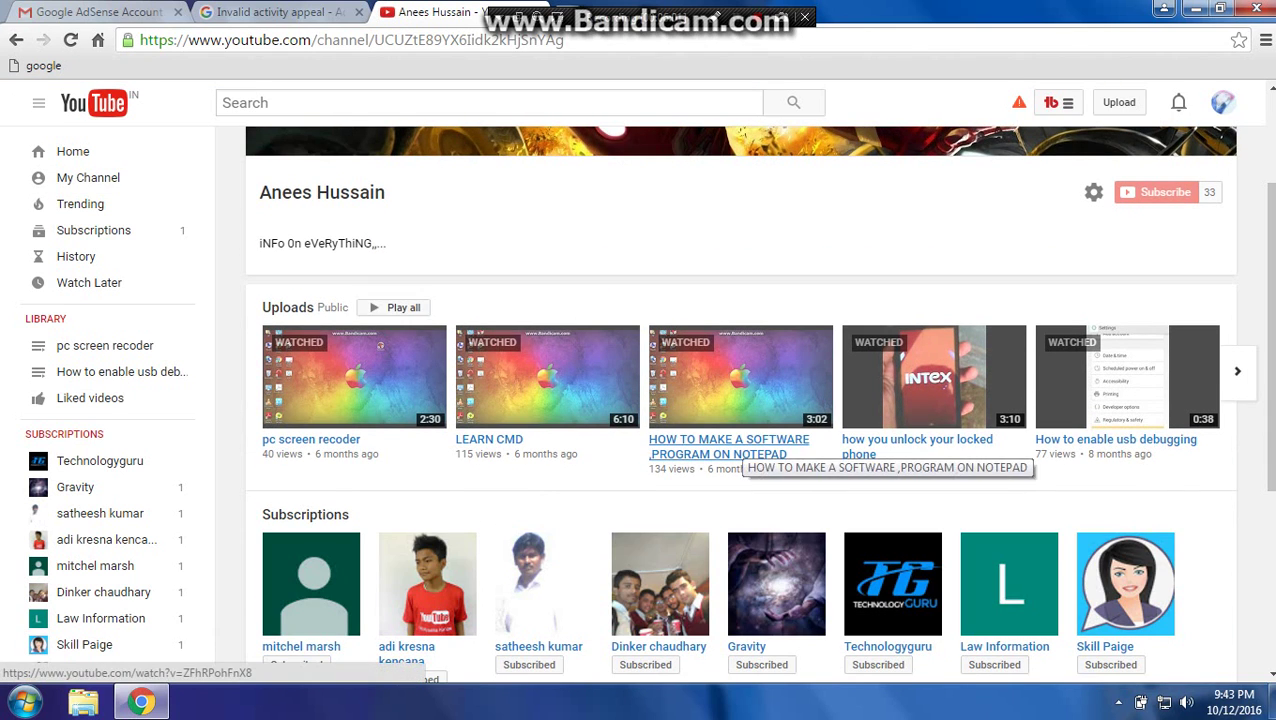
left_click(728, 446)
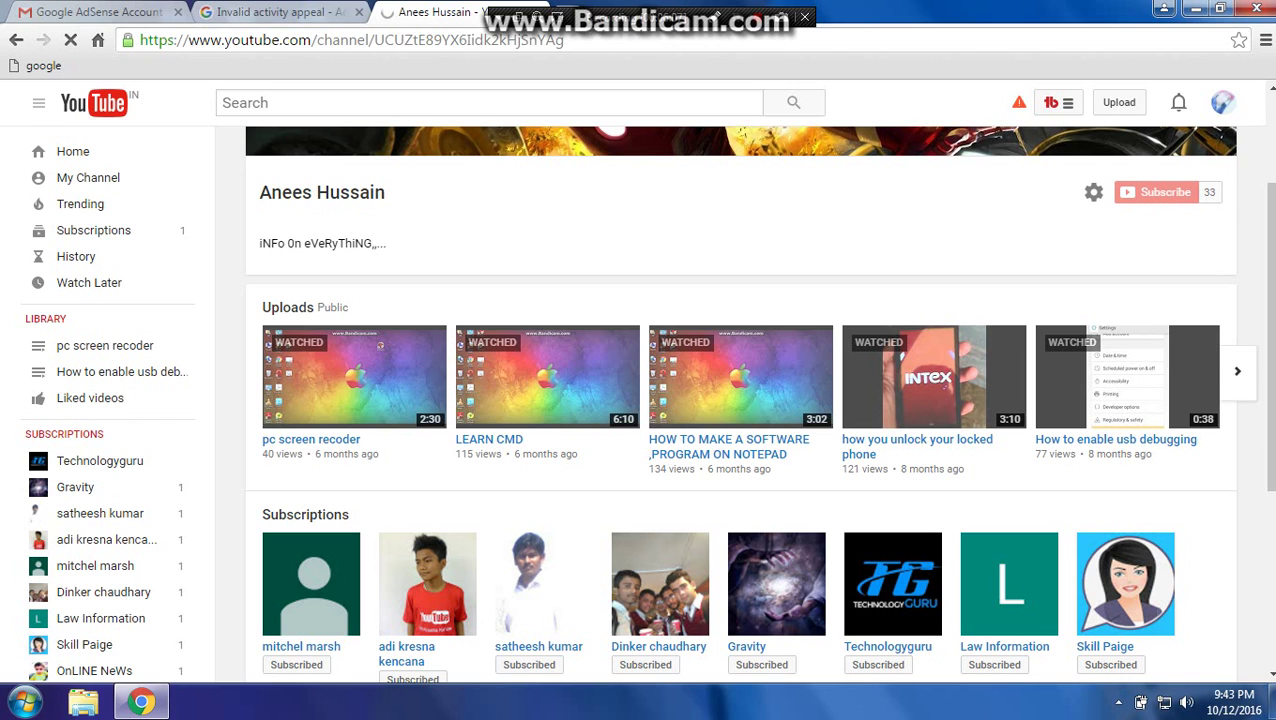
left_click(275, 12)
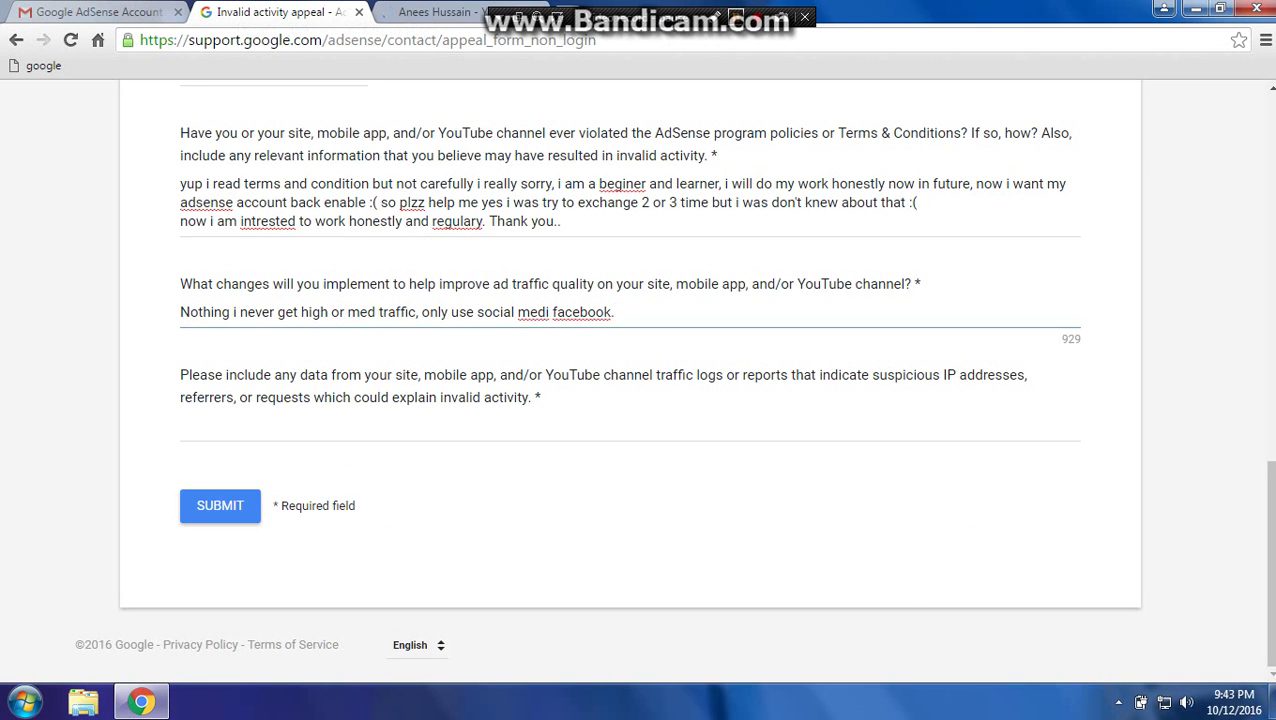
key("ctrl+Tab")
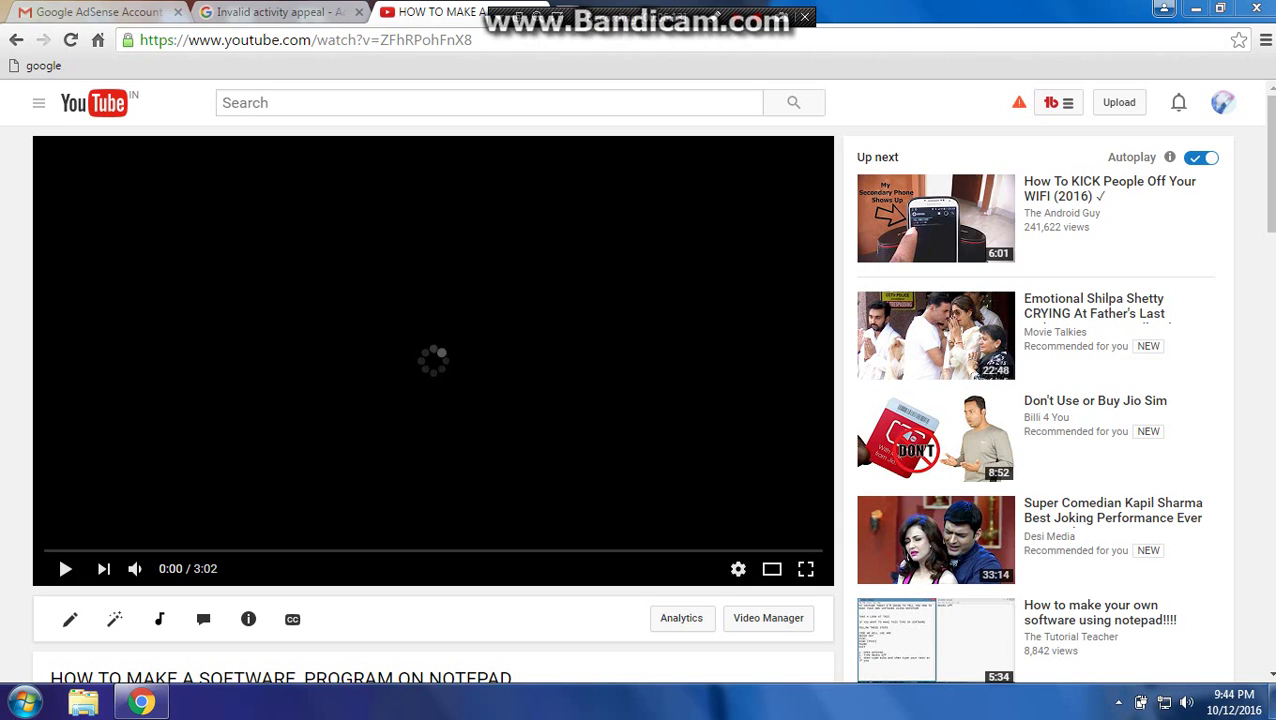
key("ctrl+l")
key("ctrl+c")
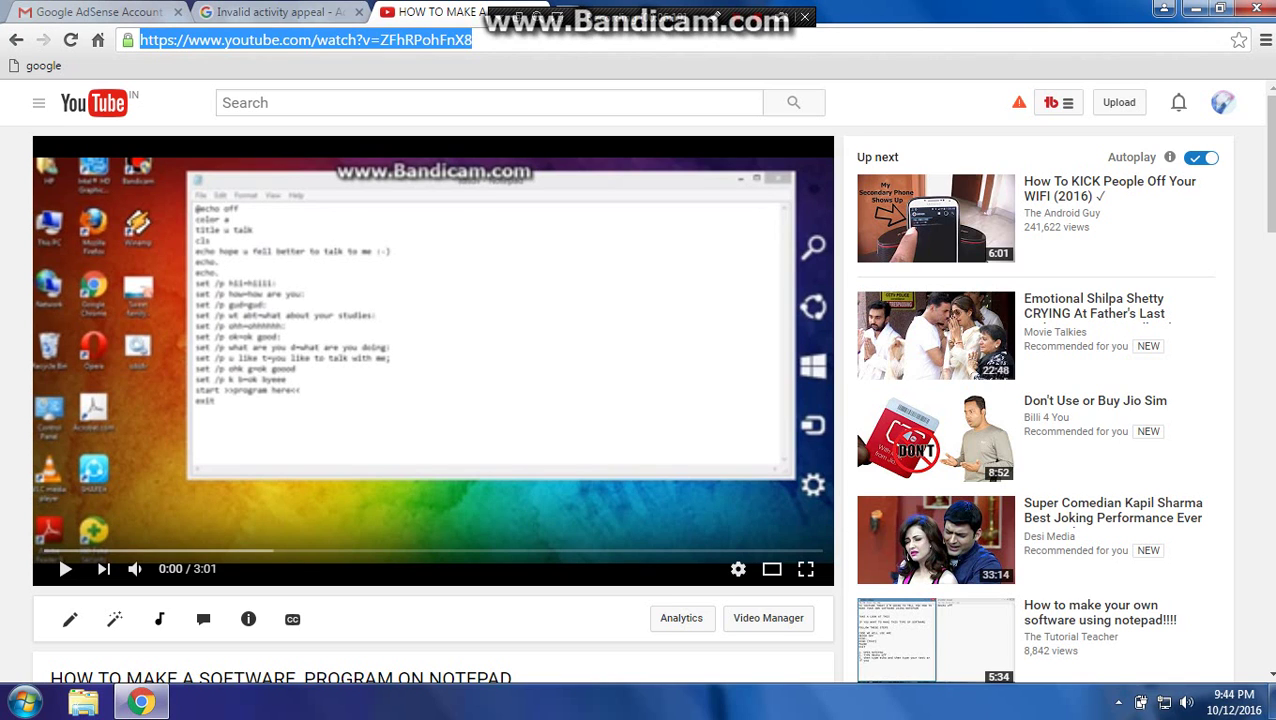
key("ctrl+shift+Tab")
left_click(181, 426)
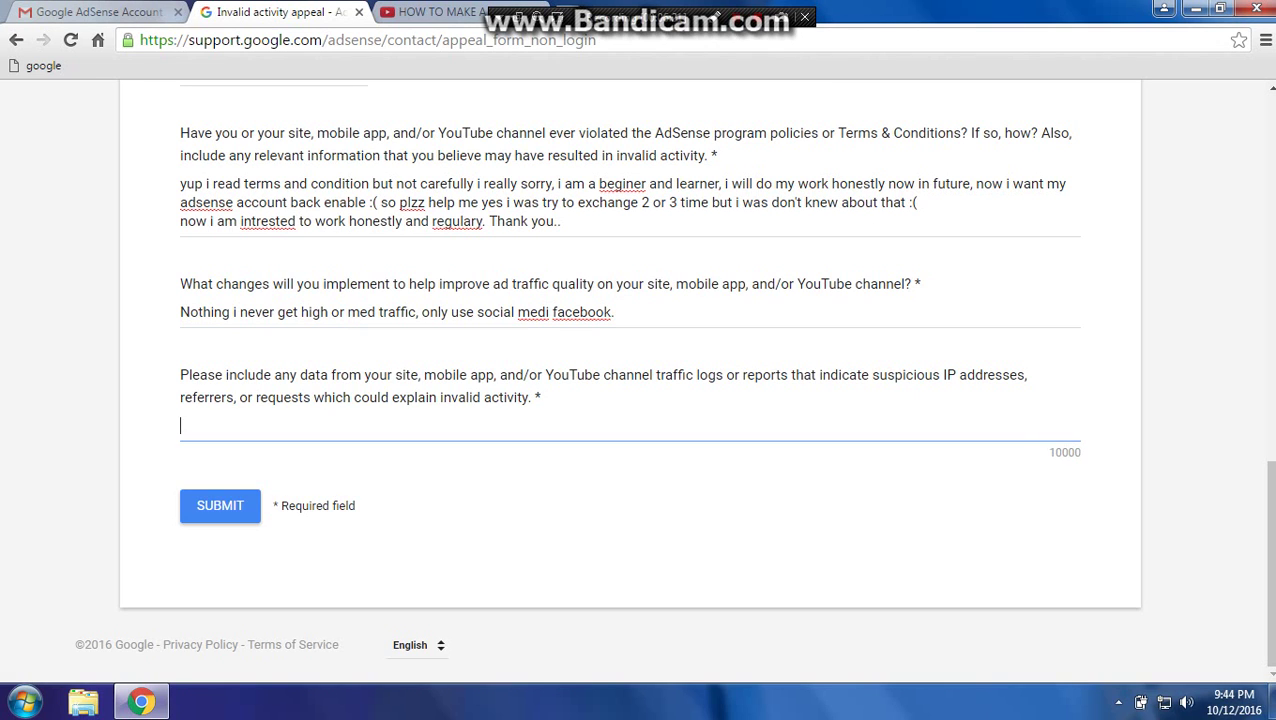
key("ctrl+v")
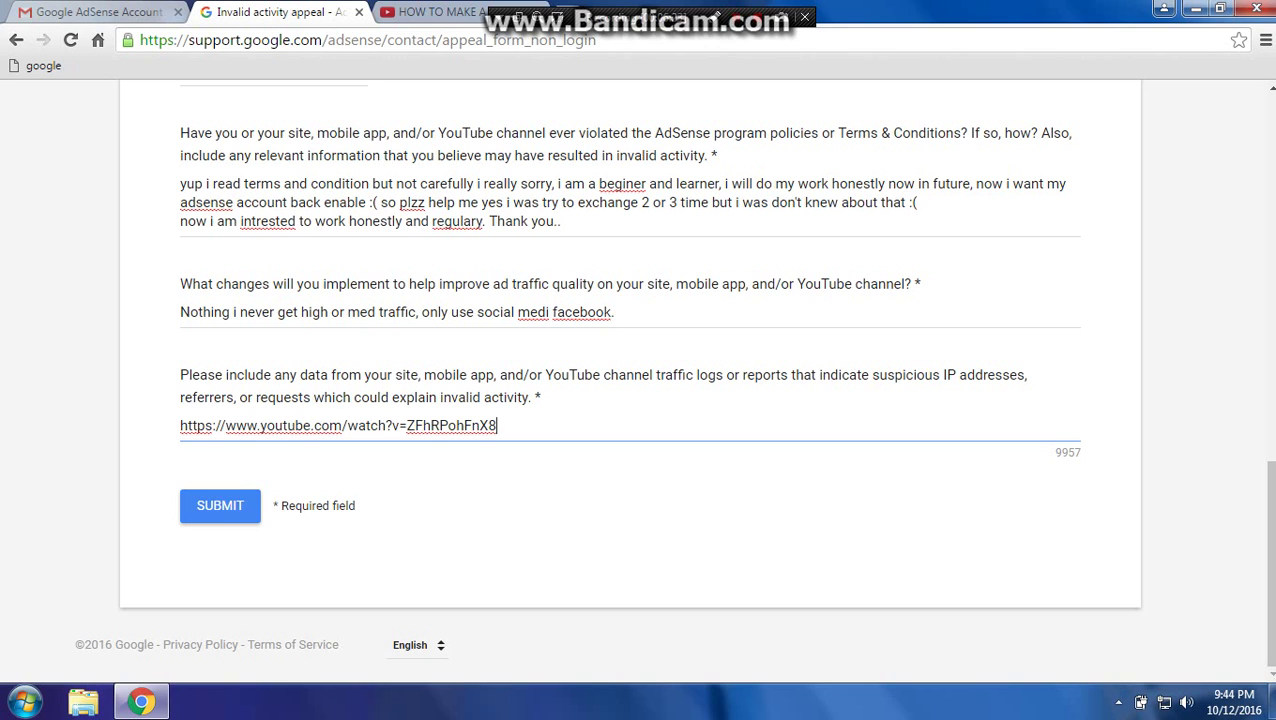
Send the YouTube tab back to the channel page and return to the appeal form.
key("ctrl+Tab")
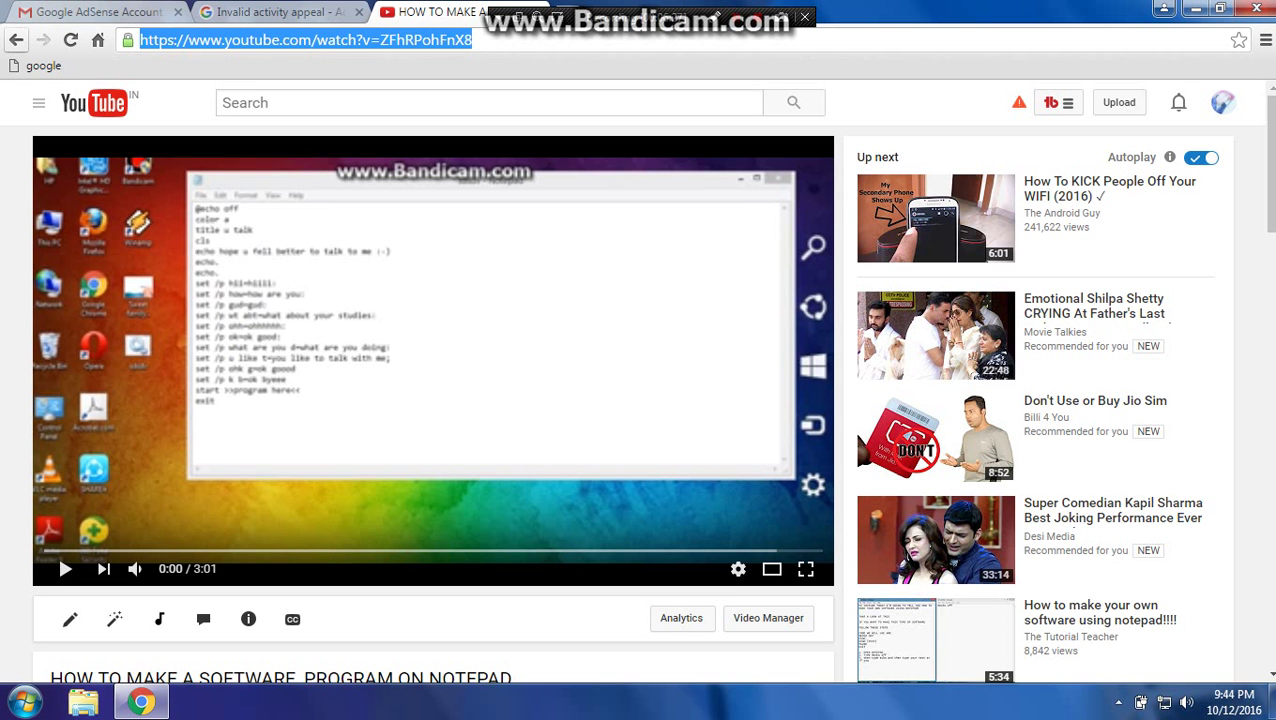
left_click(16, 40)
key("ctrl+shift+Tab")
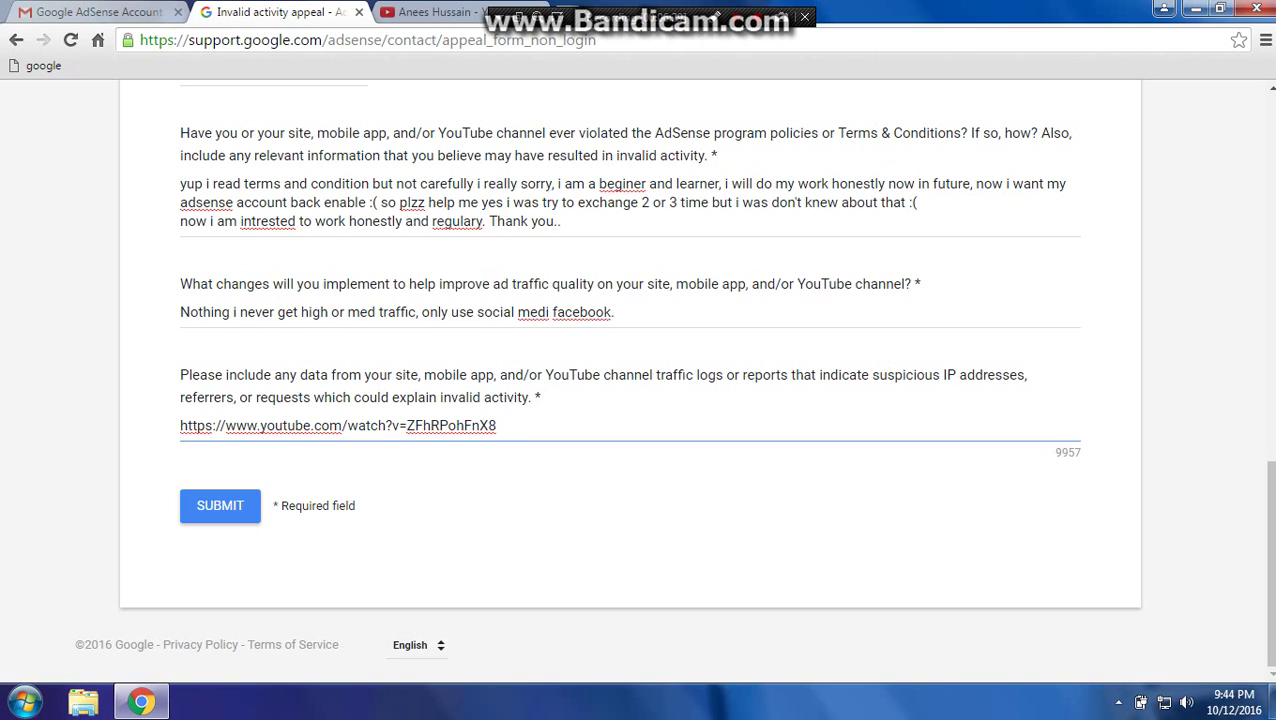
Submit the appeal, highlight the 72 business hours review time, and switch to the Gmail Account Disabled email.
left_click(228, 505)
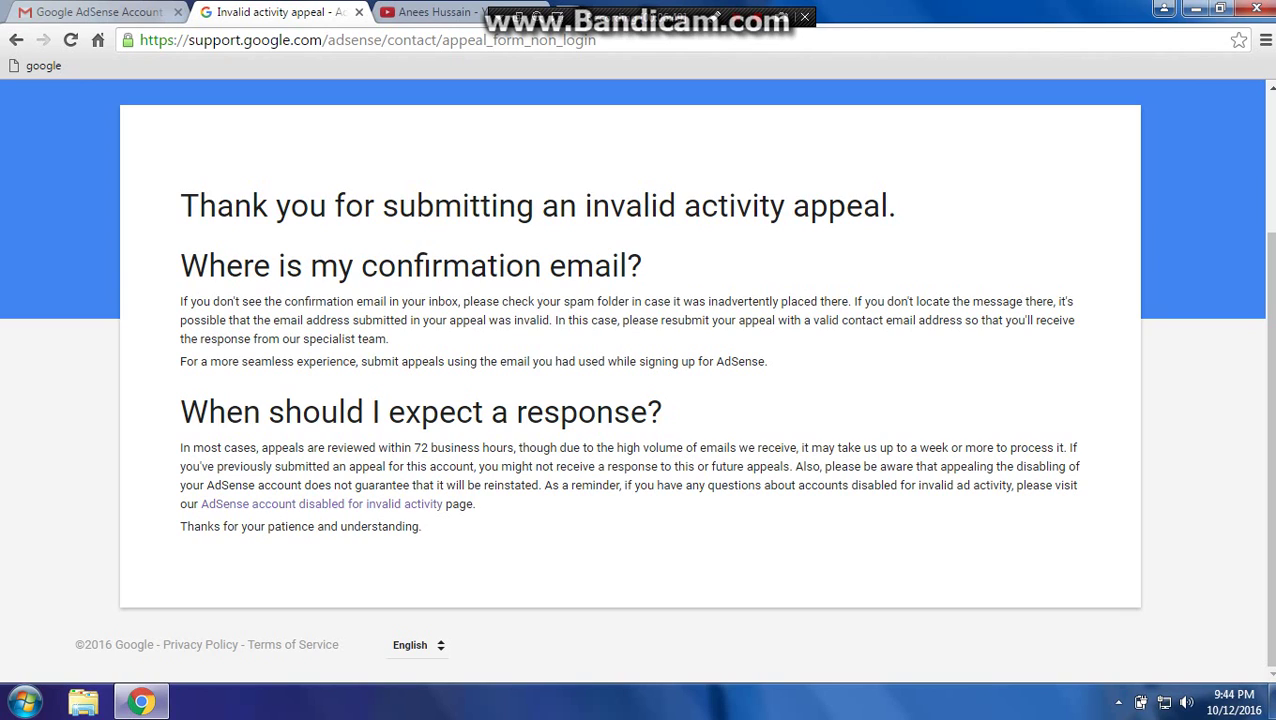
left_click_drag(180, 447, 998, 448)
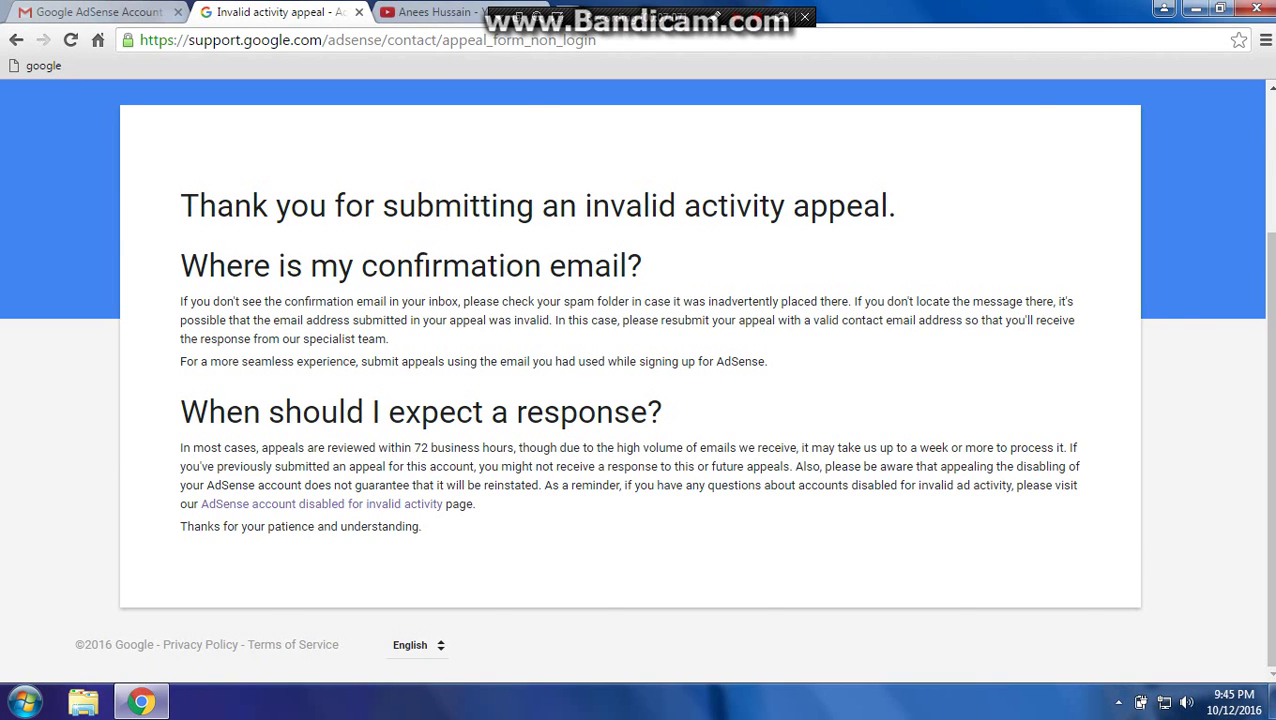
key("ctrl+Tab")
key("ctrl+Tab")
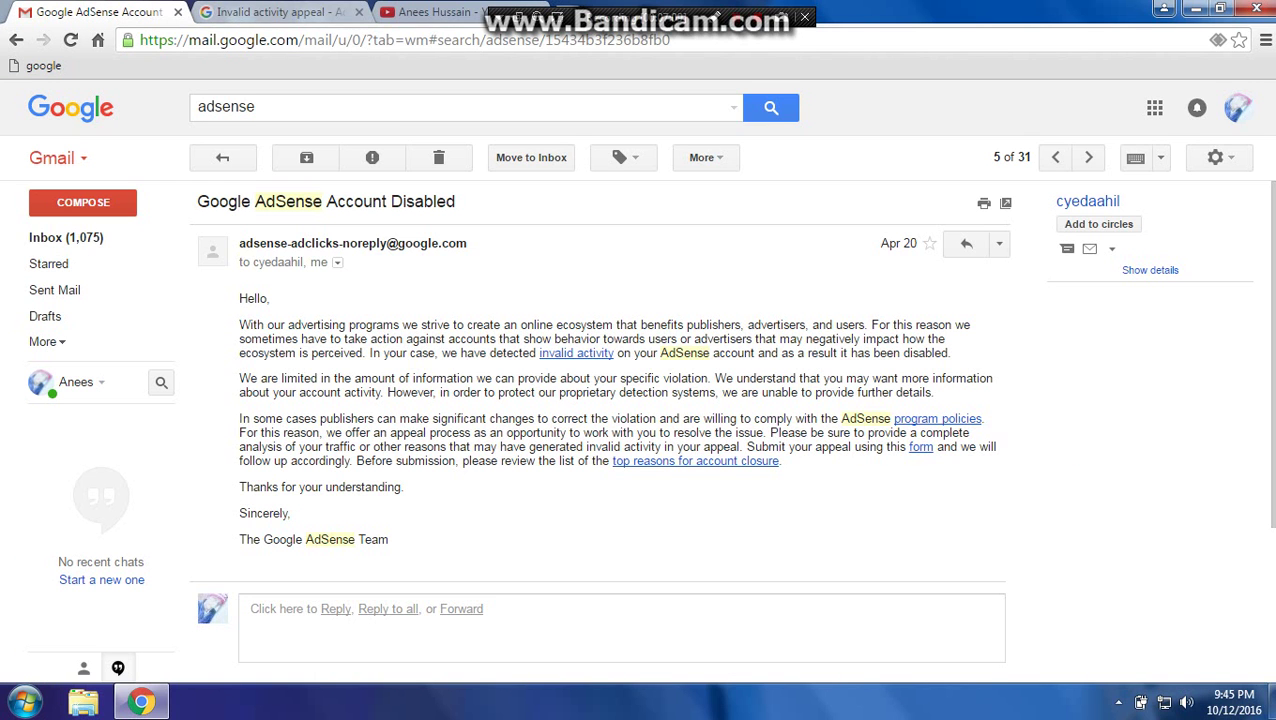
key("ctrl+Tab")
Move between the Account Disabled email and the appeal confirmation page.
key("ctrl+shift+Tab")
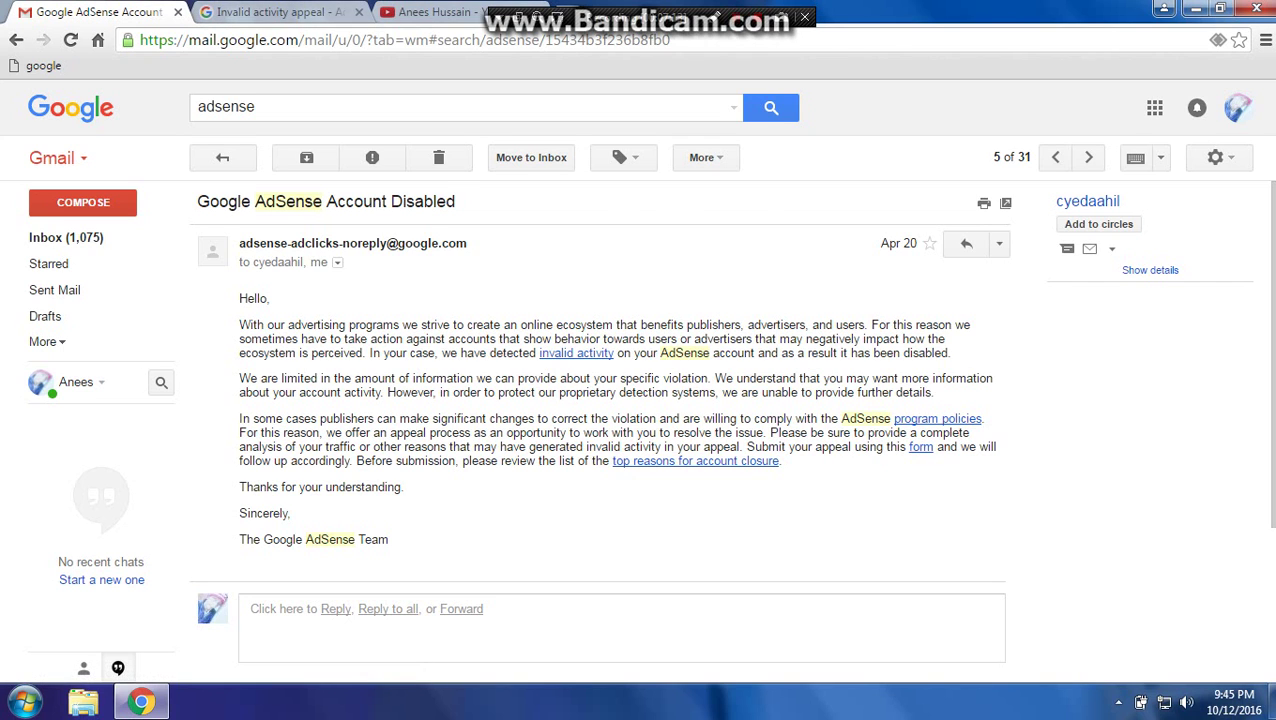
key("ctrl+Tab")
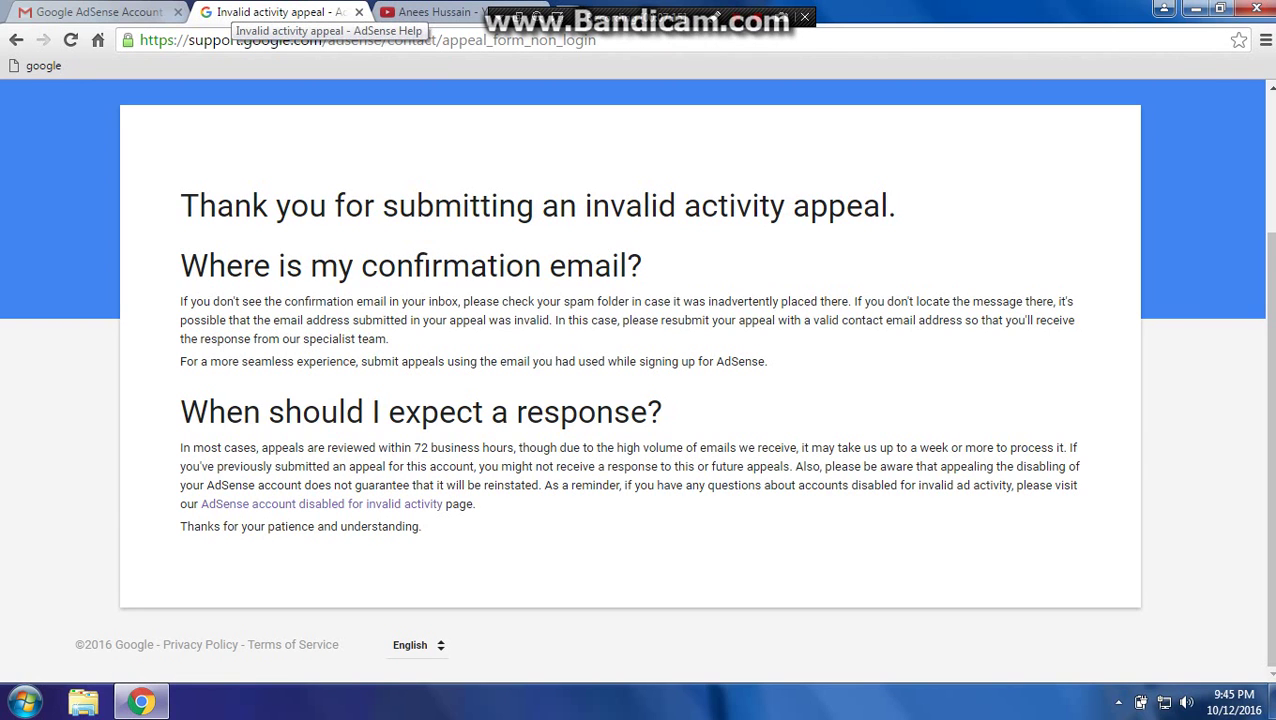